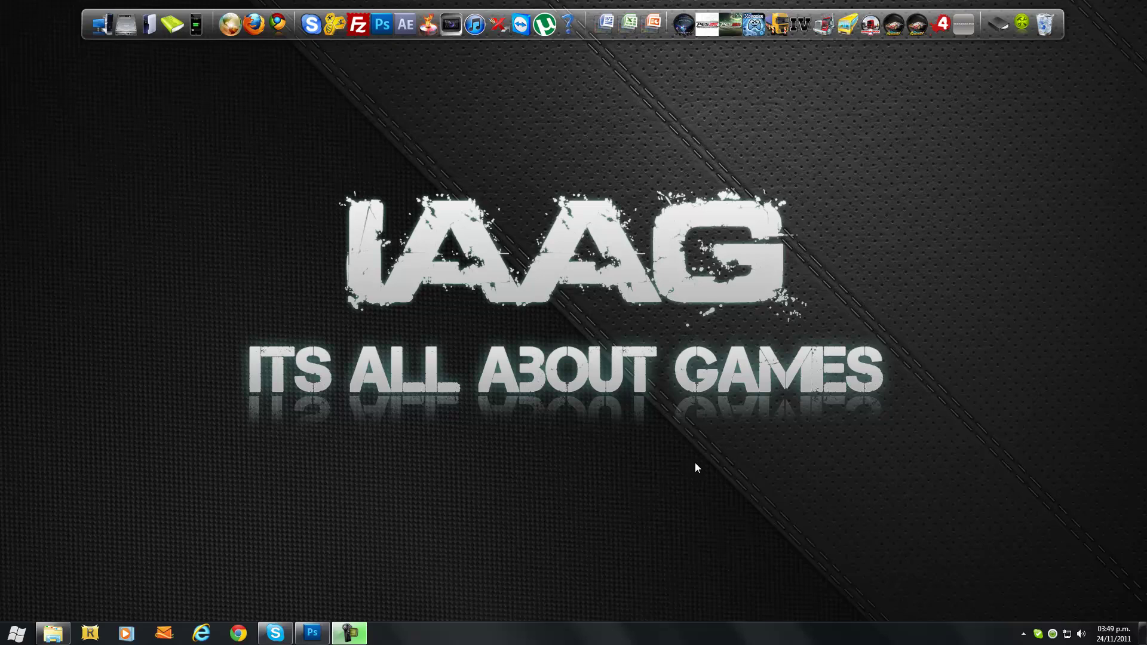
# Restore the mod folder window and open the chereautech.scs archive in WinZip.
pyautogui.click(54, 633)
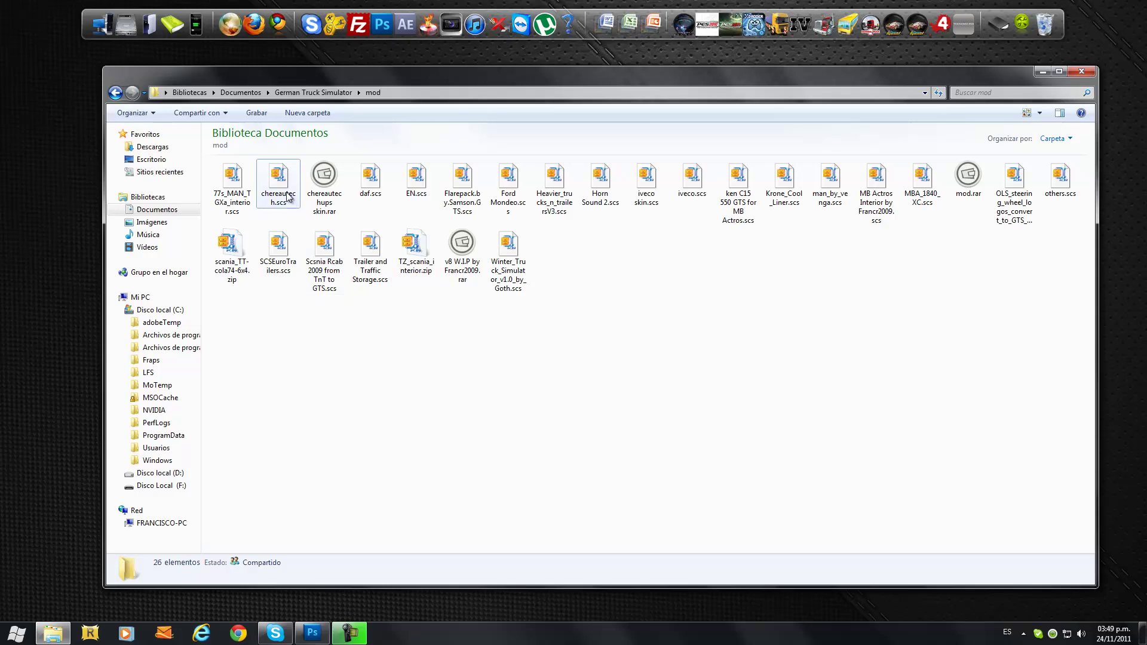
pyautogui.moveTo(285, 190)
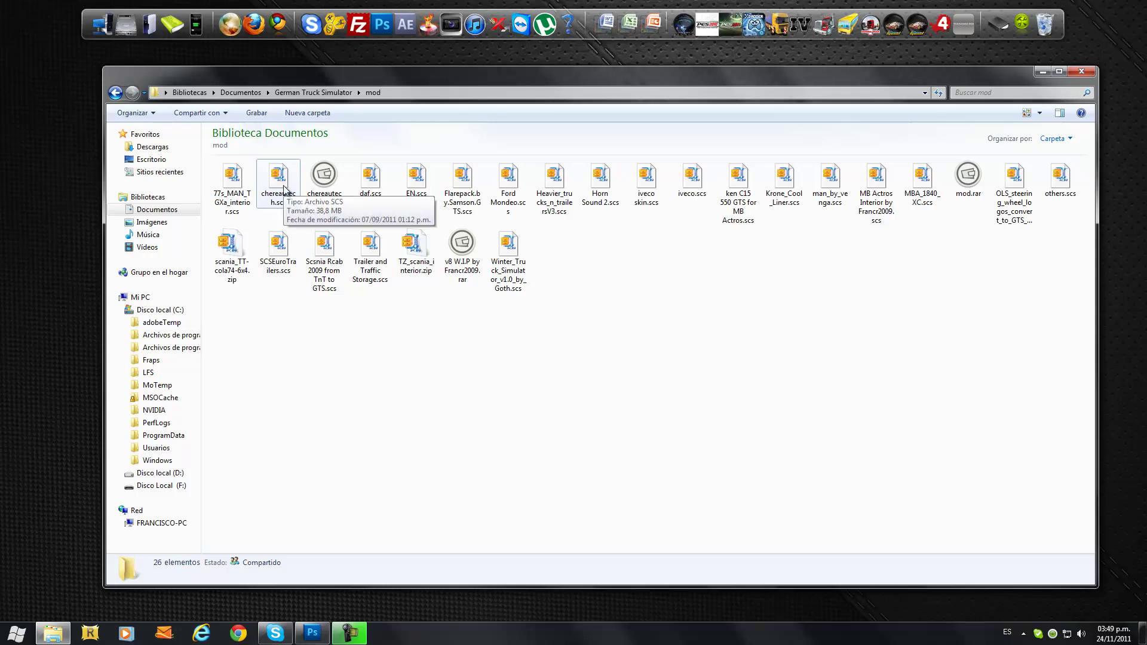
pyautogui.doubleClick(292, 202)
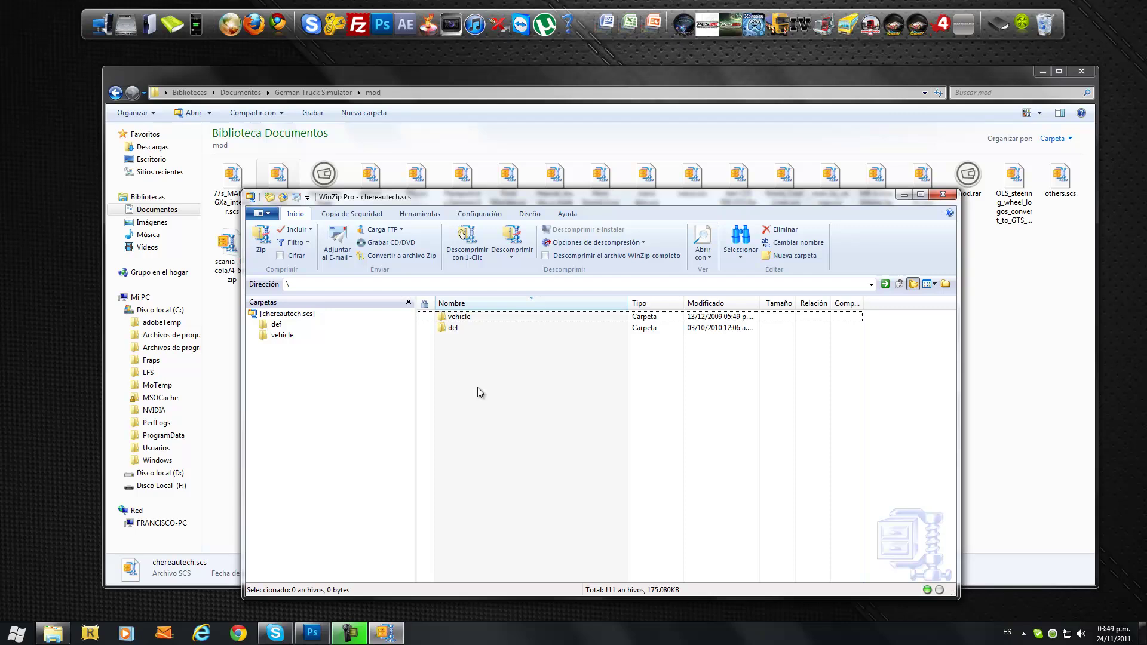
# Browse def\cargo, go back to the archive root, then open vehicle\trailer_eu.
pyautogui.doubleClick(468, 330)
pyautogui.doubleClick(475, 317)
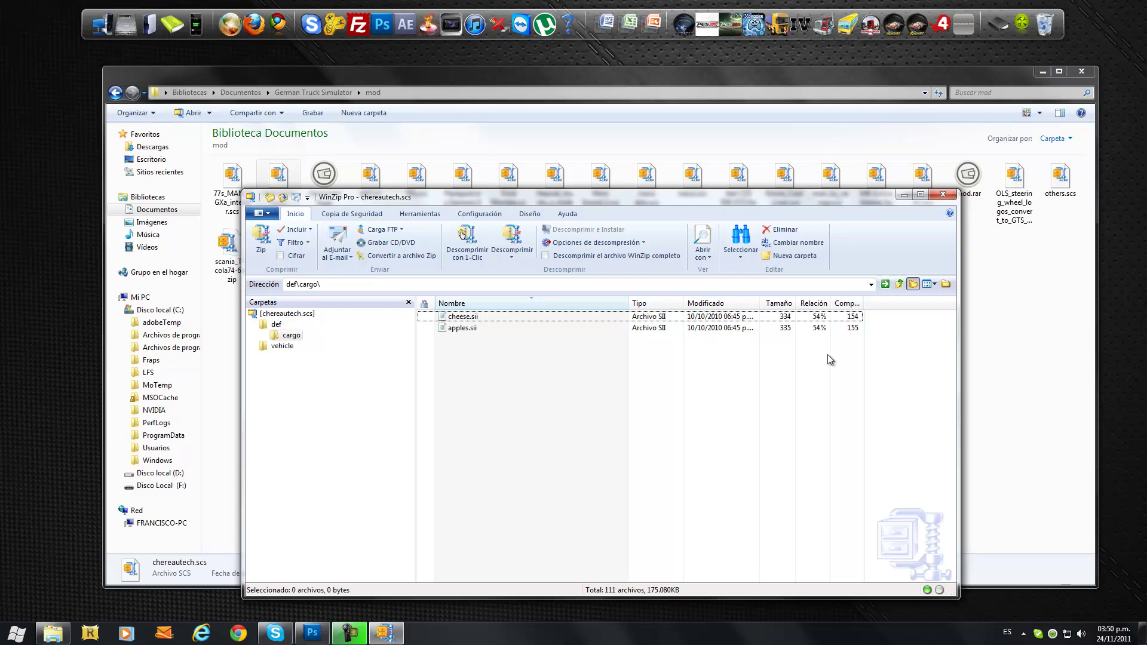
pyautogui.click(899, 285)
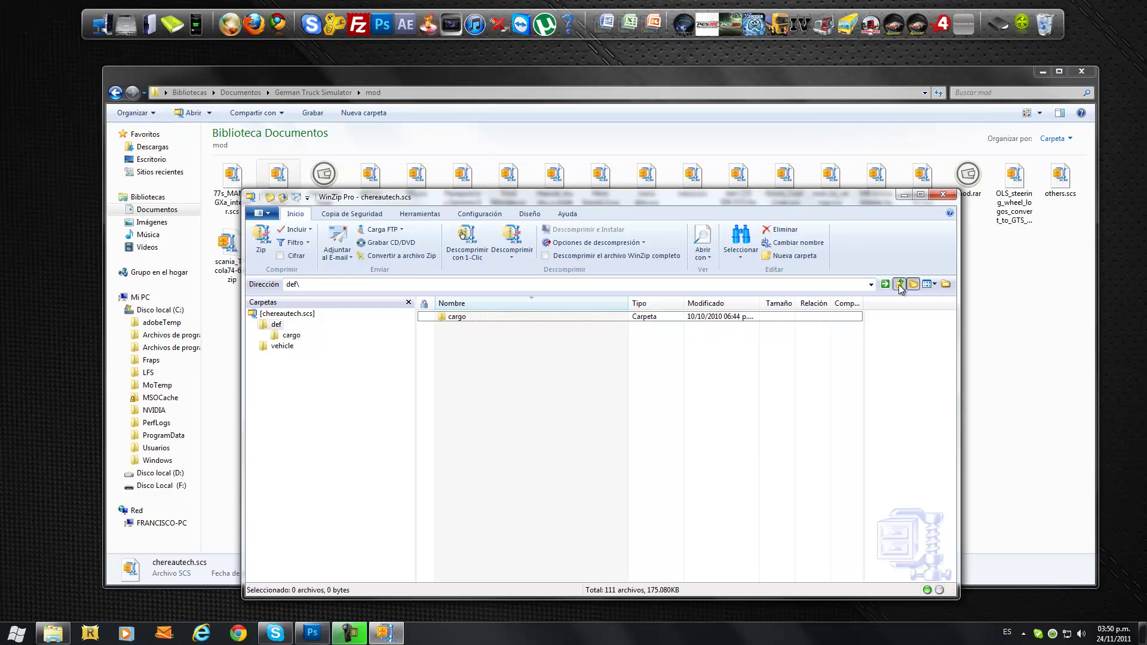
pyautogui.click(899, 284)
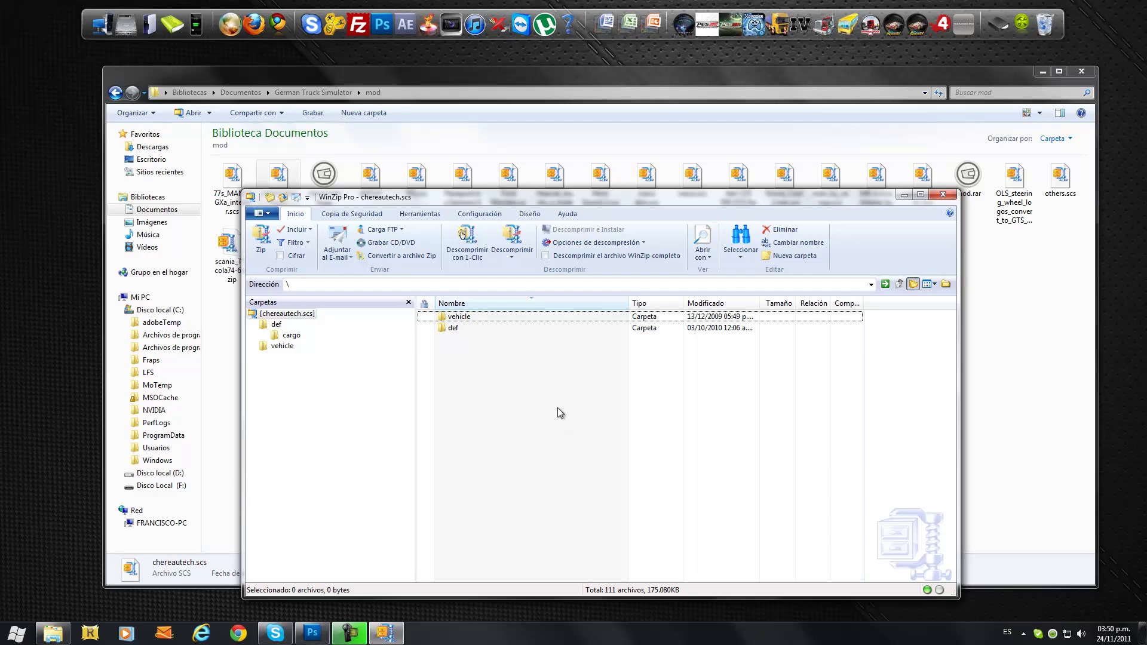
pyautogui.doubleClick(472, 317)
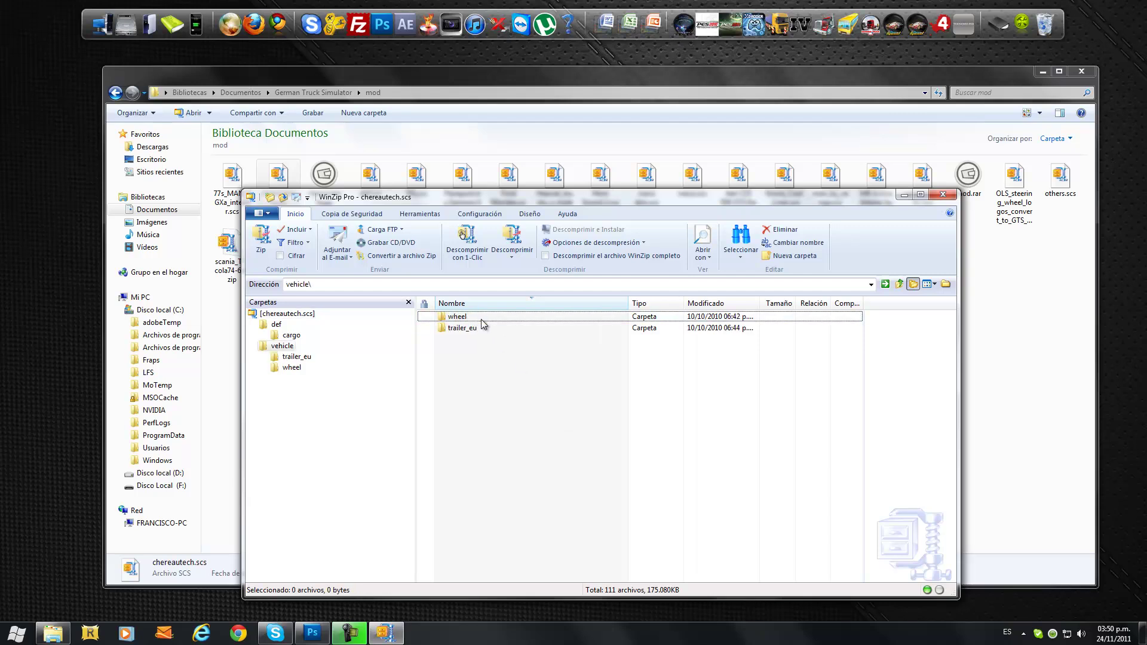
pyautogui.click(479, 328)
pyautogui.doubleClick(479, 329)
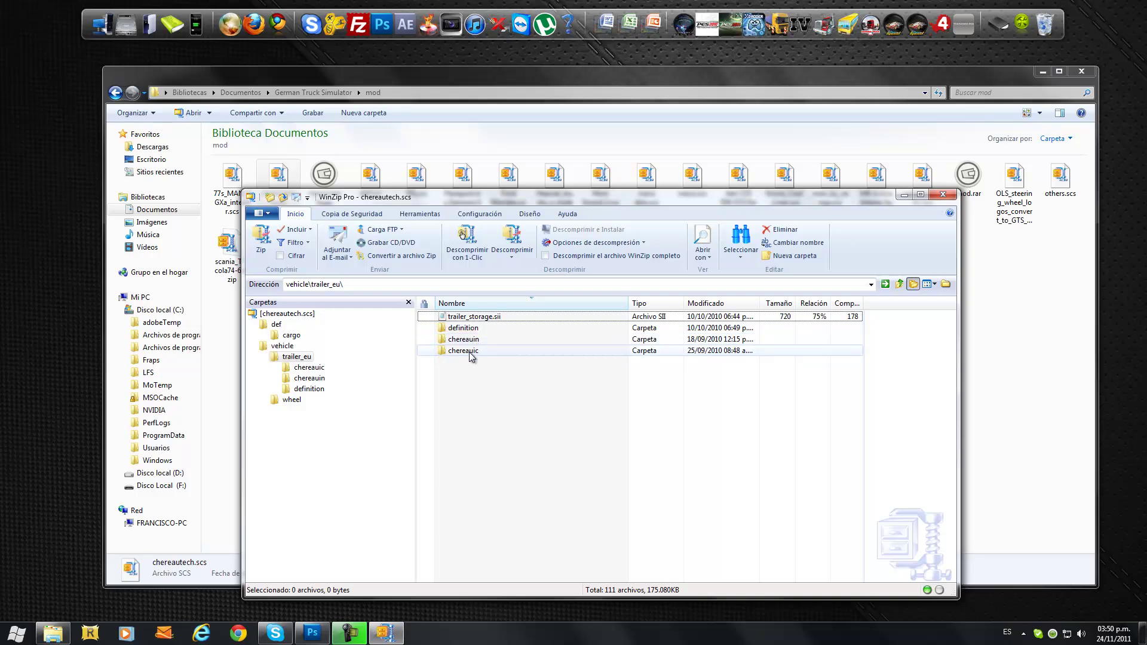
# Drag tradeaux.dds from the chereauic folder onto the desktop and close WinZip.
pyautogui.doubleClick(470, 352)
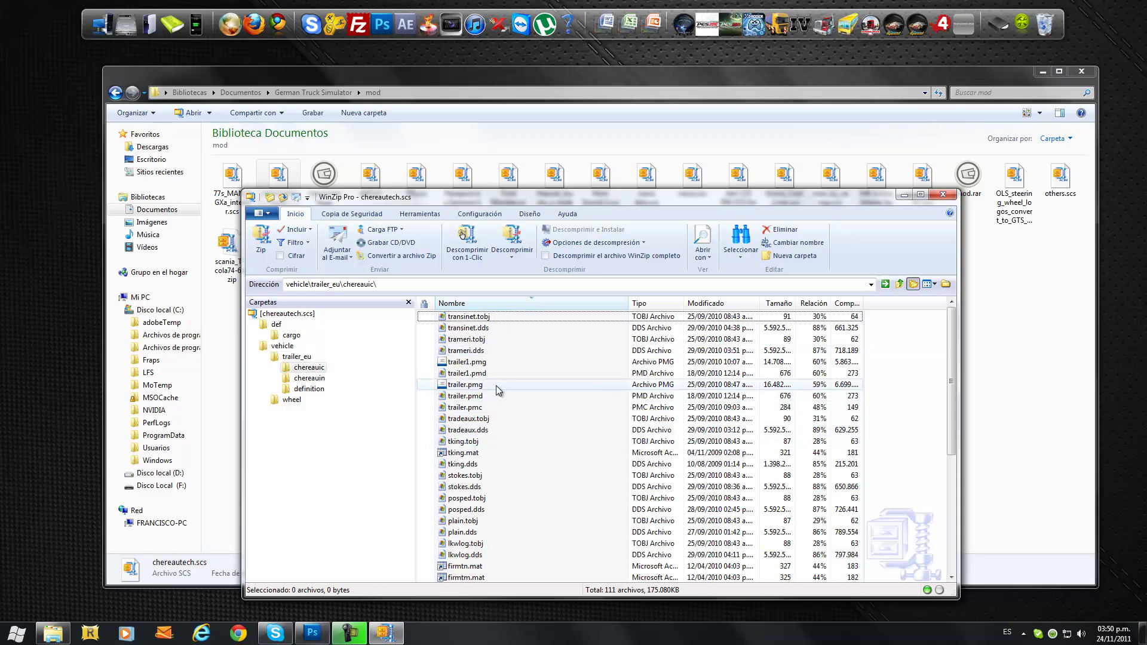
pyautogui.scroll(-1, 500, 383)
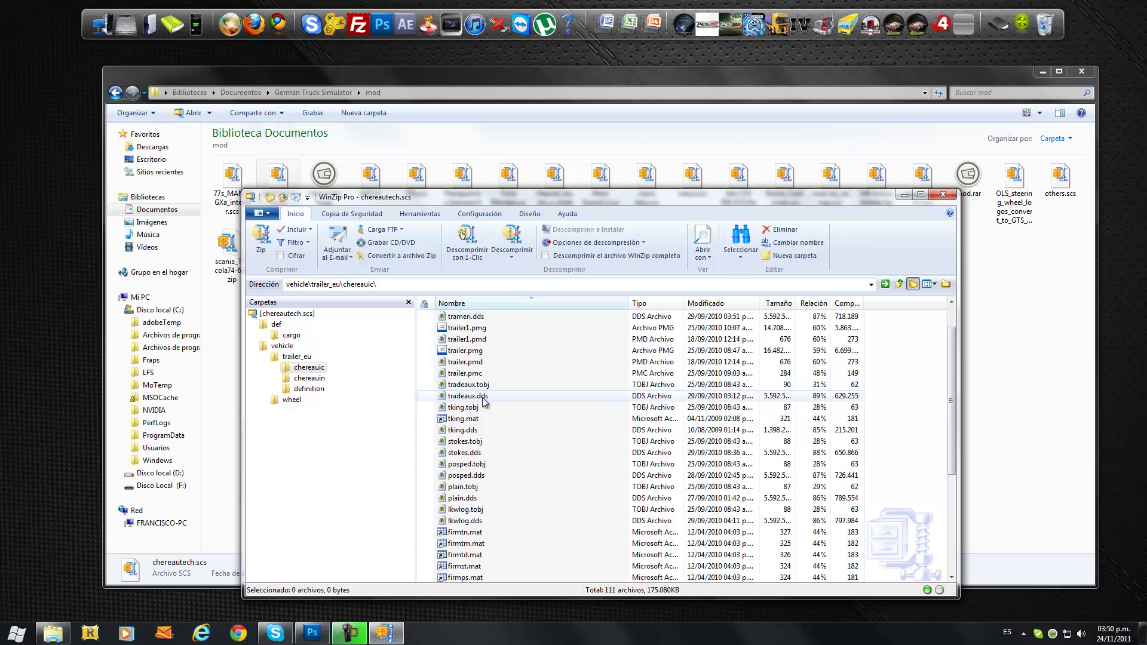
pyautogui.moveTo(484, 402); pyautogui.dragTo(38, 201)
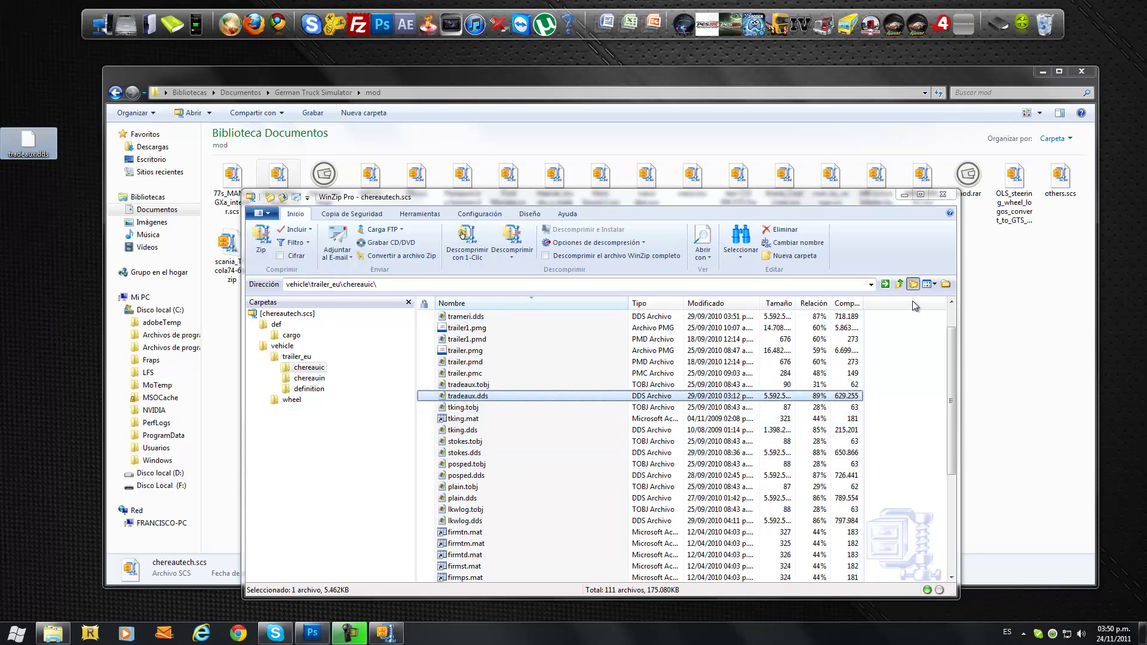
pyautogui.click(943, 195)
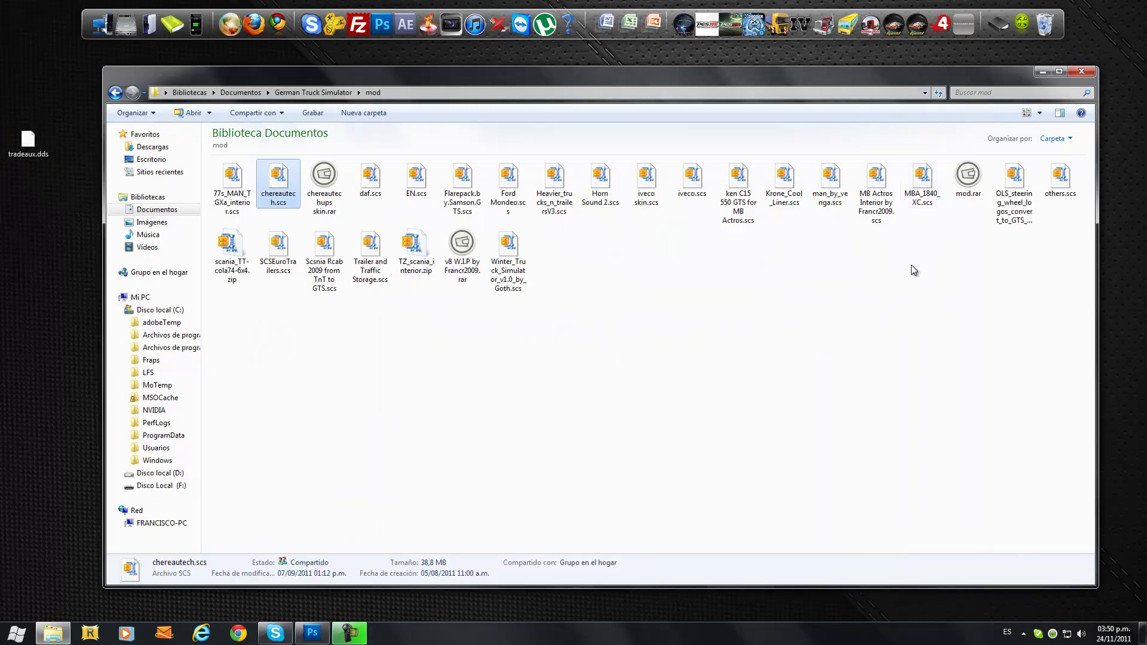
# Open tradeaux.dds from the desktop in Photoshop, accepting the default NVIDIA DDS read settings.
pyautogui.click(1041, 73)
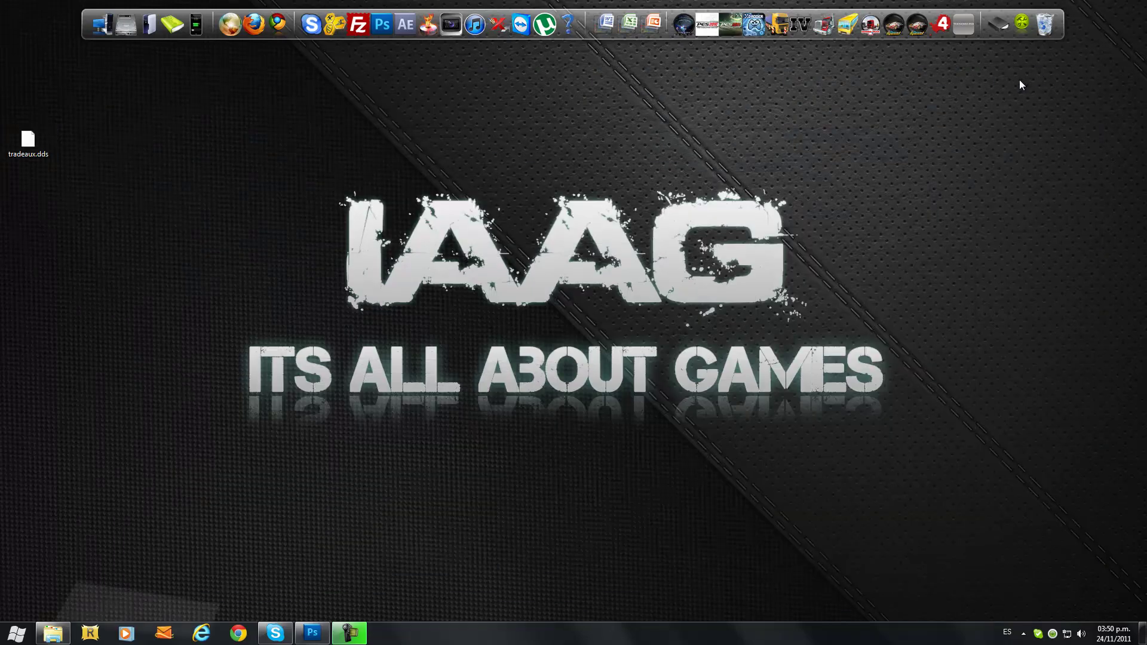
pyautogui.click(316, 634)
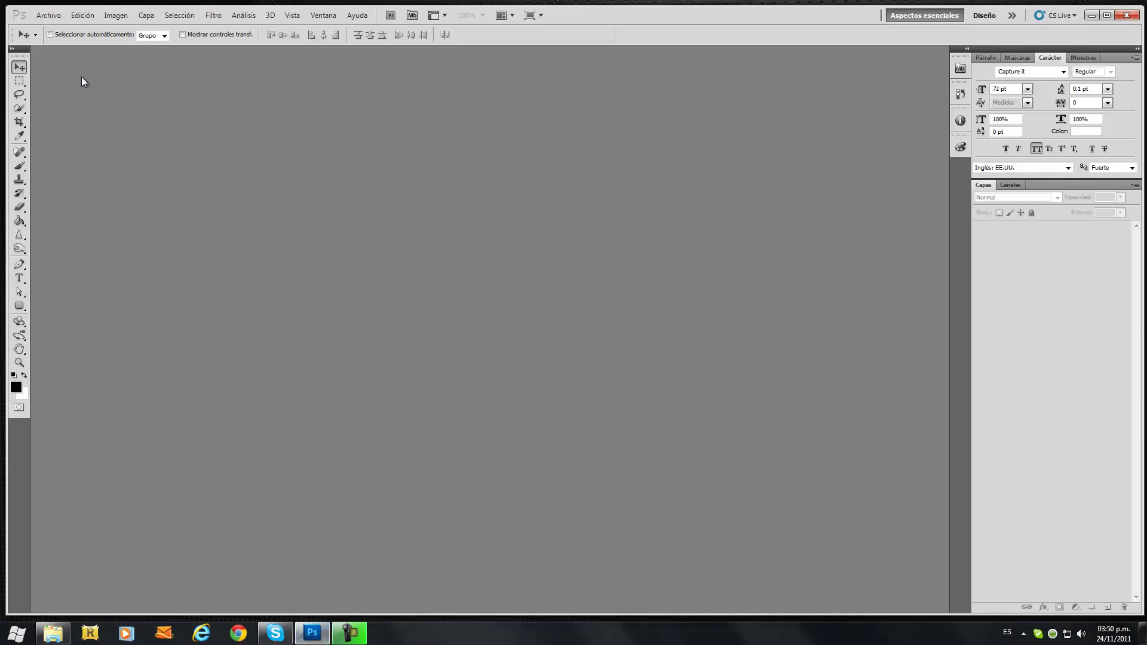
pyautogui.click(50, 16)
pyautogui.click(59, 39)
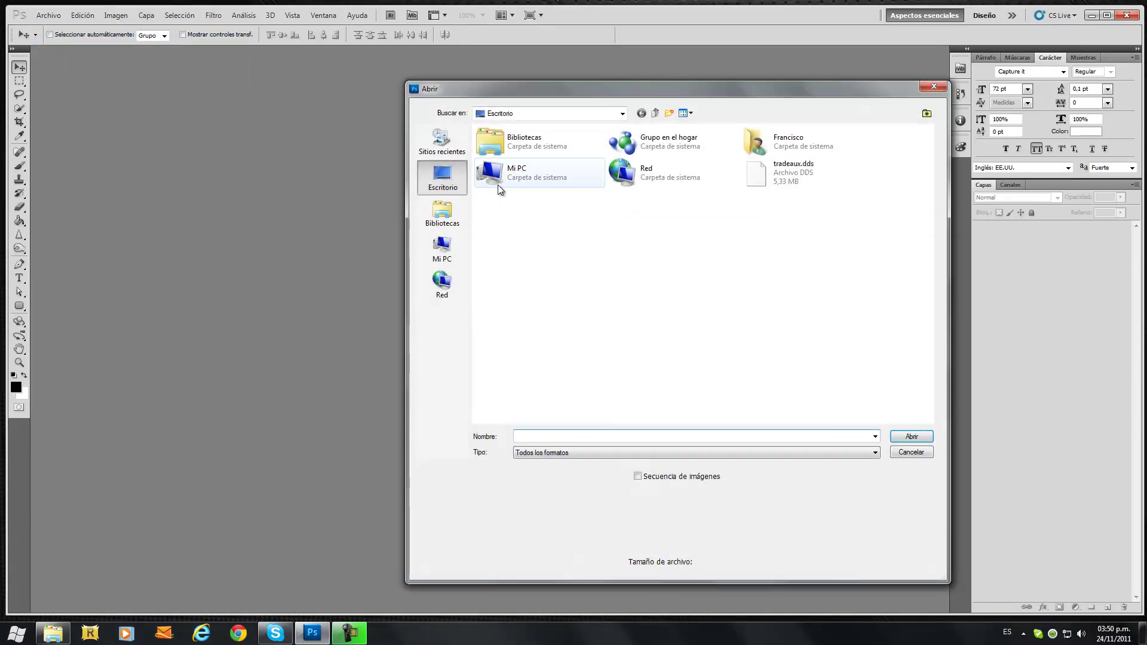
pyautogui.click(801, 173)
pyautogui.click(905, 439)
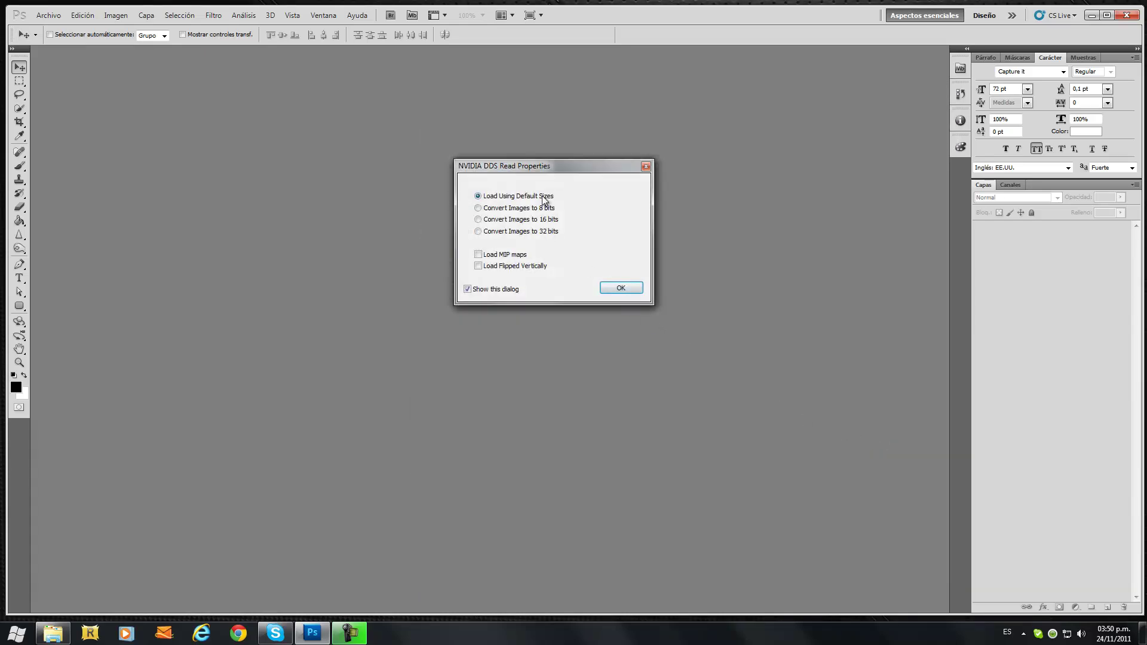
pyautogui.moveTo(549, 171); pyautogui.dragTo(534, 217)
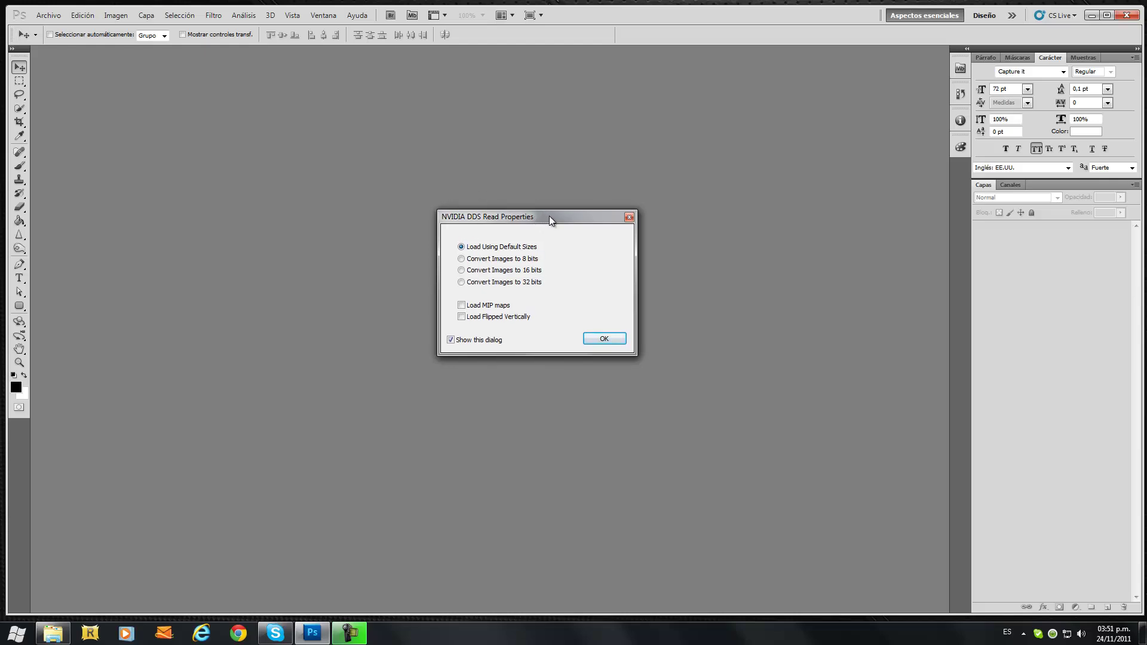
pyautogui.click(615, 341)
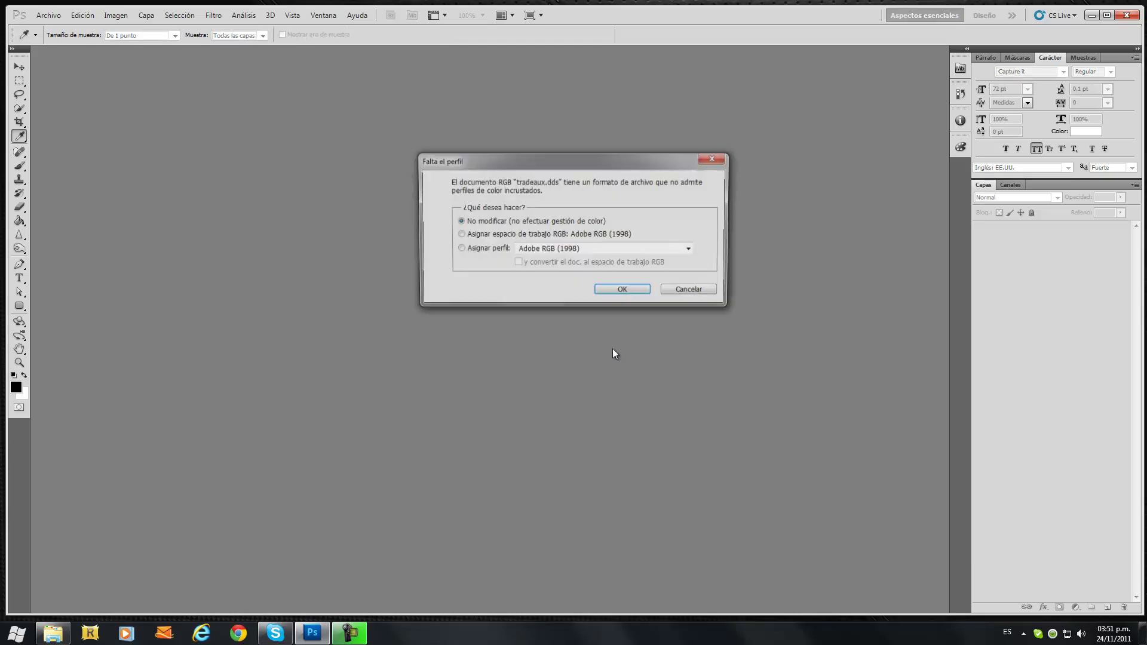
# Keep 'No modificar' in the missing-profile prompt so tradeaux.dds opens at 33.3%.
pyautogui.click(627, 291)
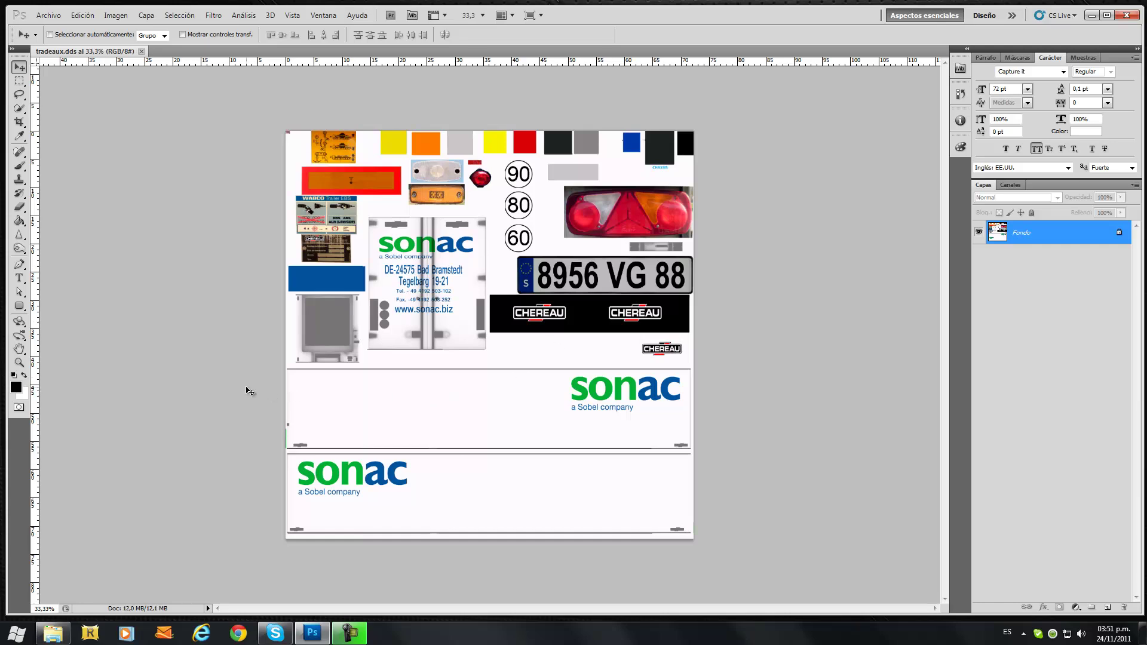
# On a new layer above Fondo, select the middle sonac side panel and open its layer style.
pyautogui.click(20, 81)
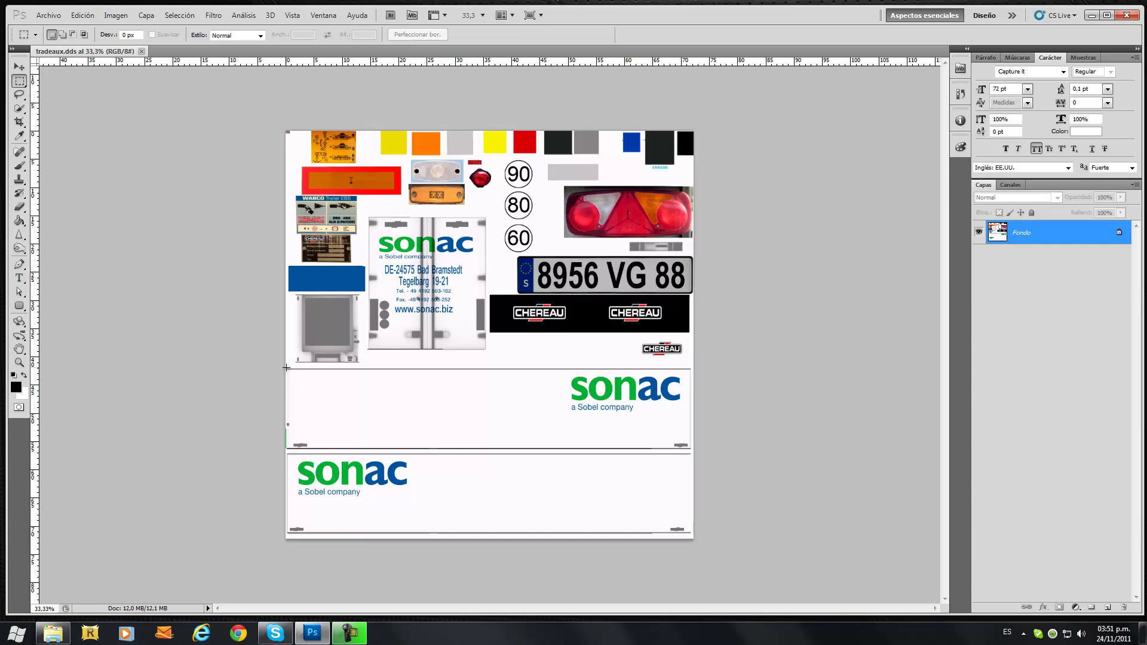
pyautogui.click(1108, 607)
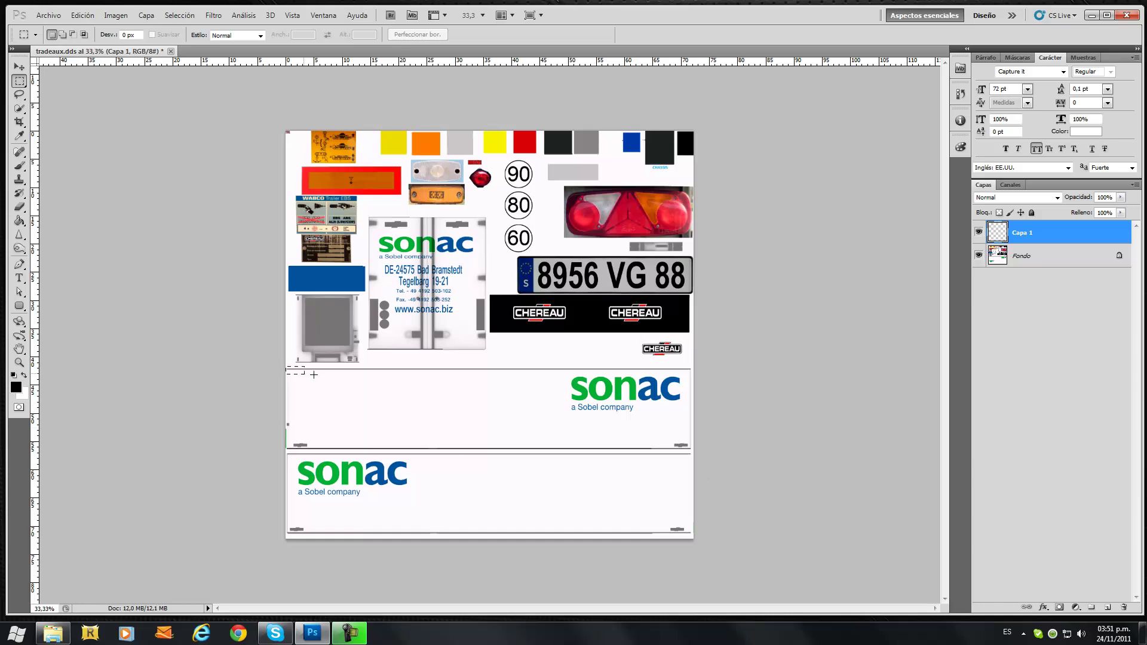
pyautogui.moveTo(313, 375); pyautogui.dragTo(693, 451)
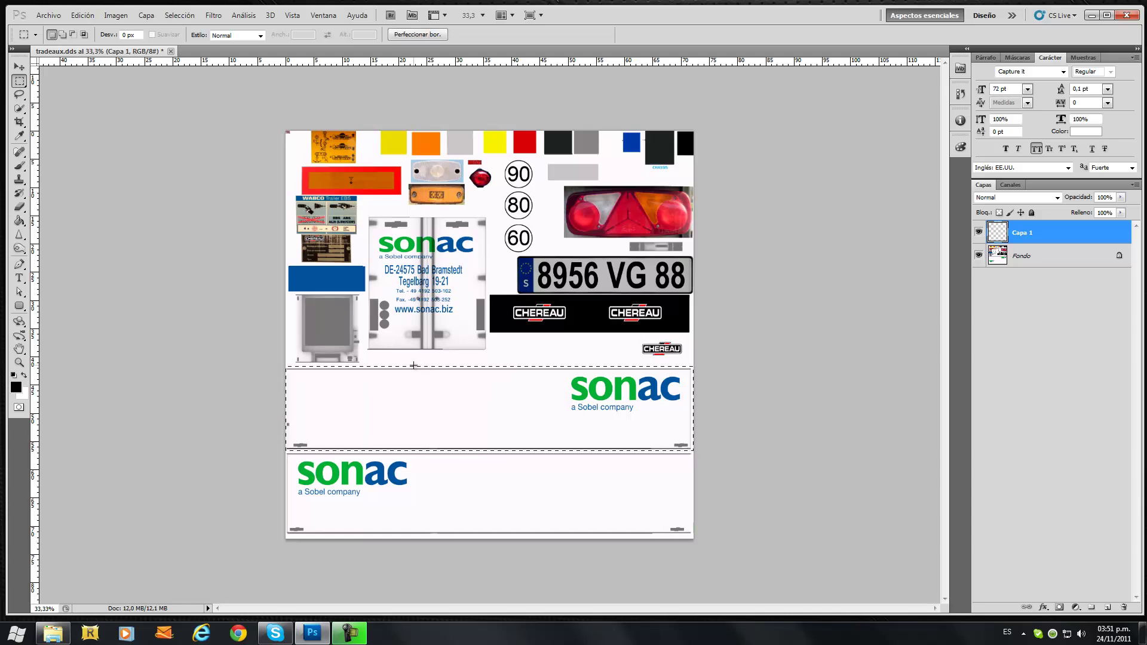
pyautogui.click(288, 368)
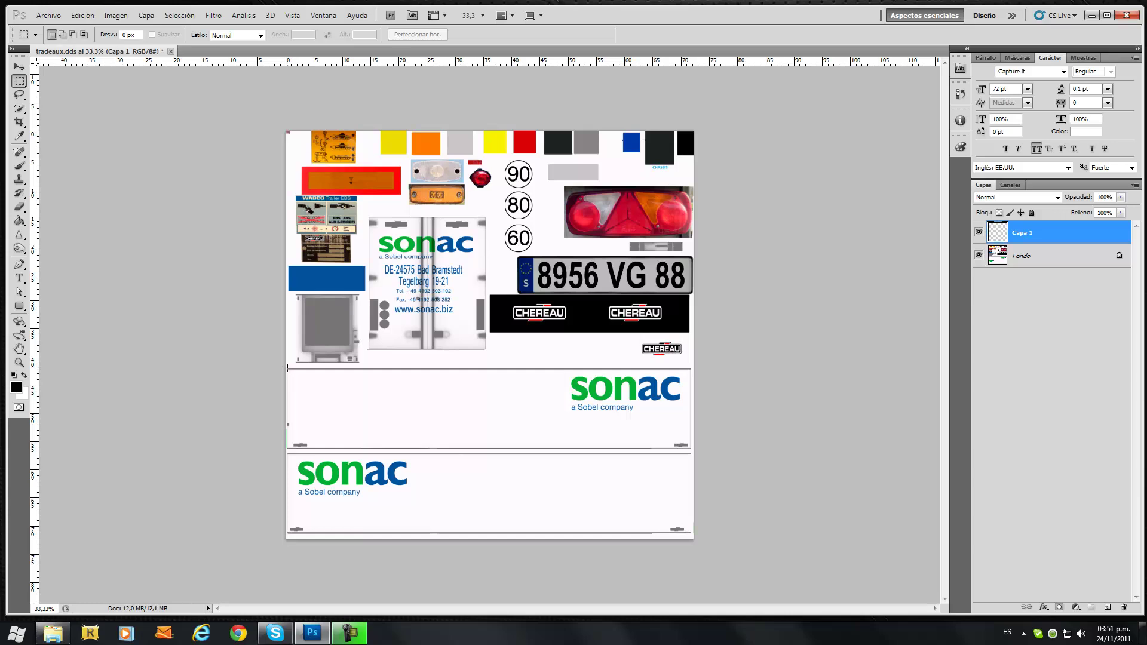
pyautogui.moveTo(440, 381); pyautogui.dragTo(441, 381)
pyautogui.click(281, 369)
pyautogui.moveTo(699, 452); pyautogui.dragTo(701, 448)
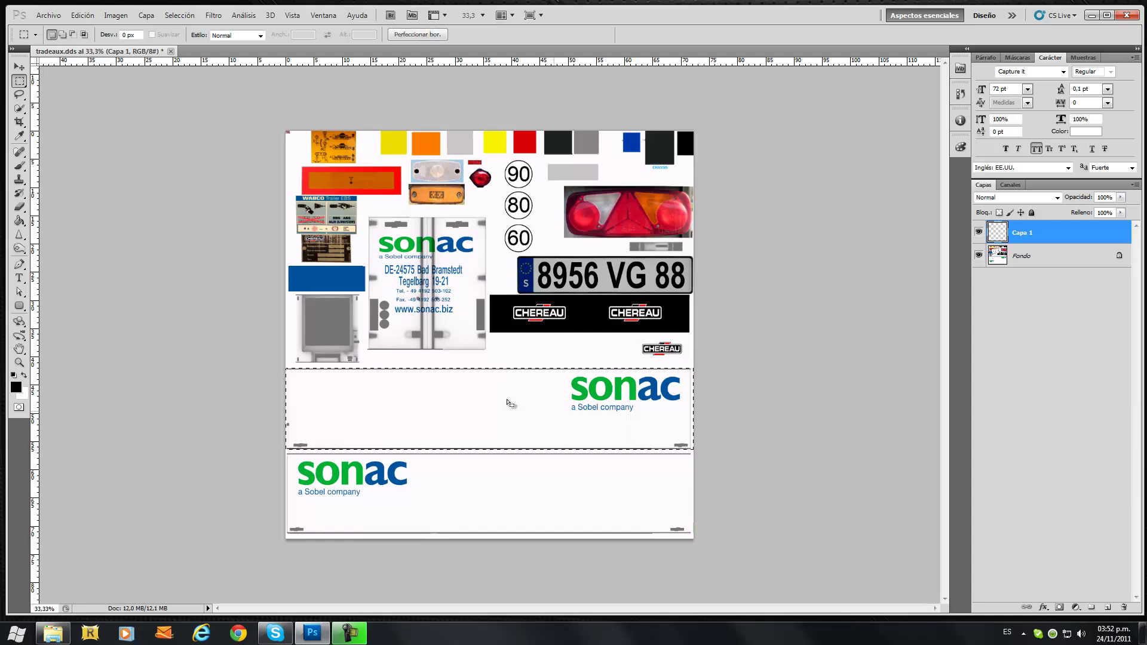
pyautogui.click(20, 222)
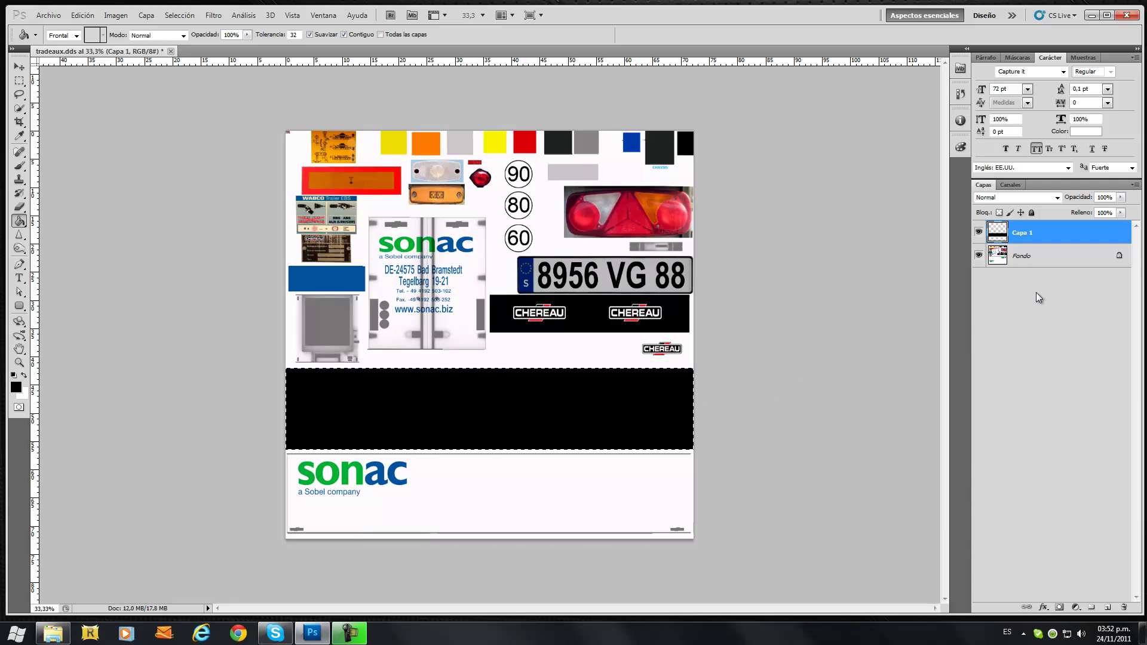
pyautogui.doubleClick(1069, 233)
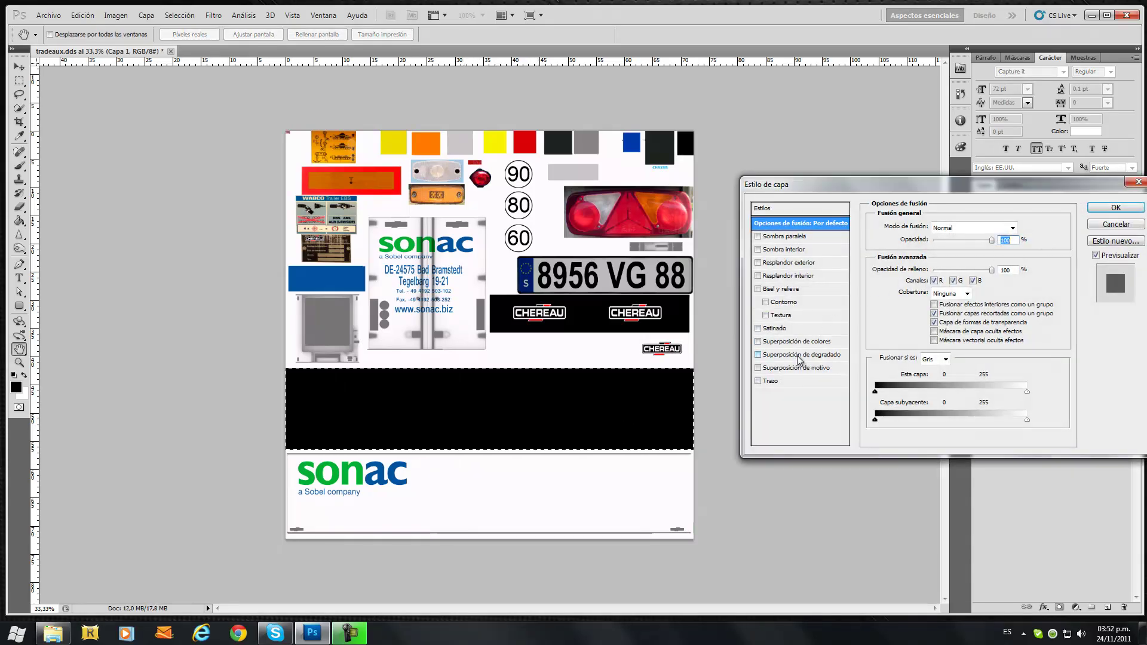
# Apply a 585858-to-black gradient overlay at 150% scale to the band, then deselect.
pyautogui.click(799, 357)
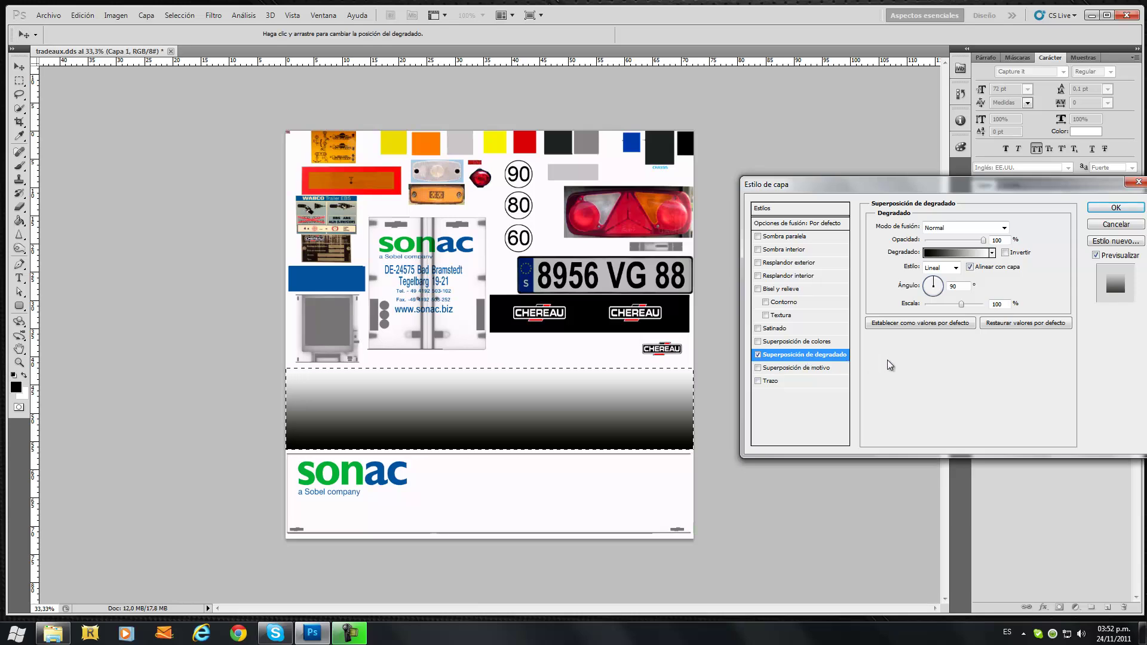
pyautogui.click(954, 253)
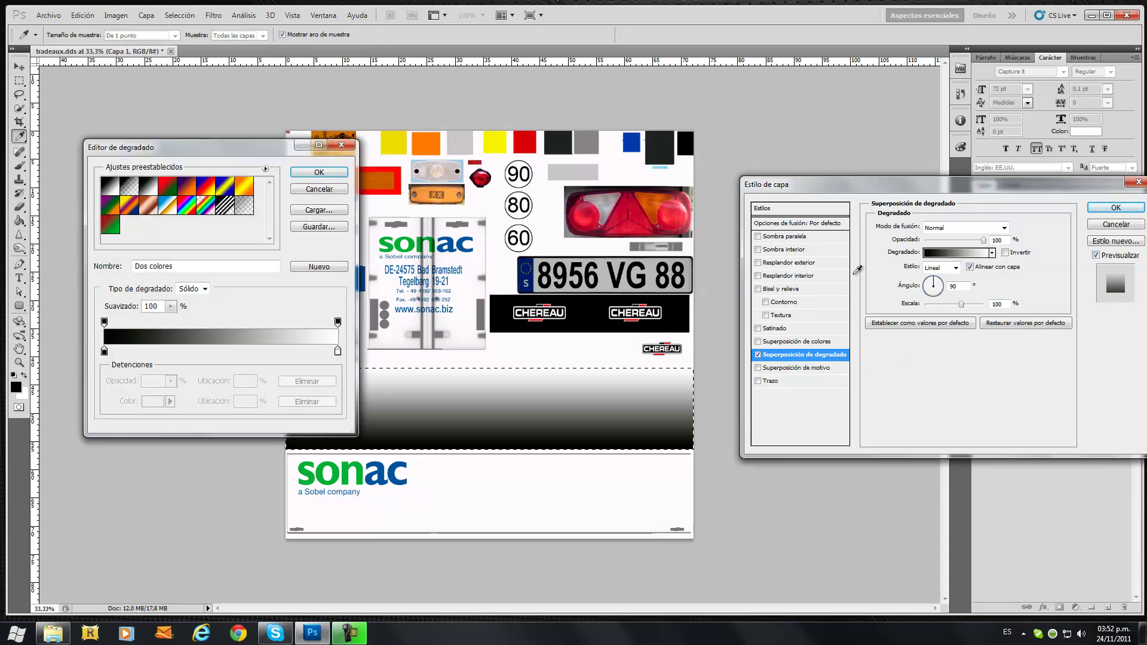
pyautogui.doubleClick(338, 351)
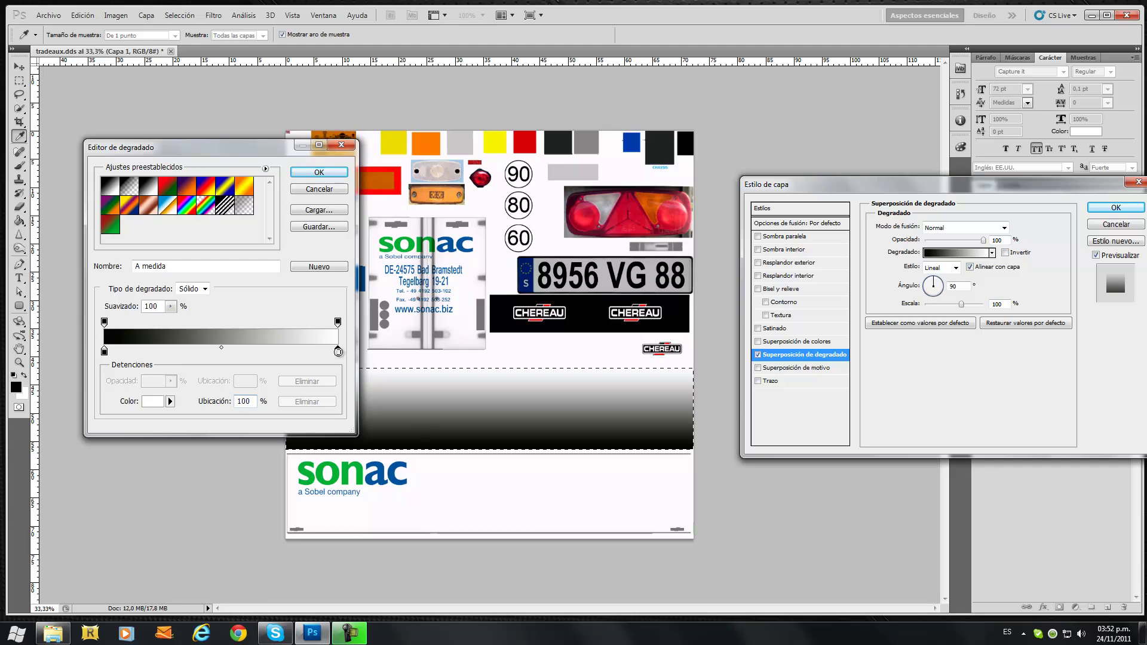
pyautogui.click(783, 245)
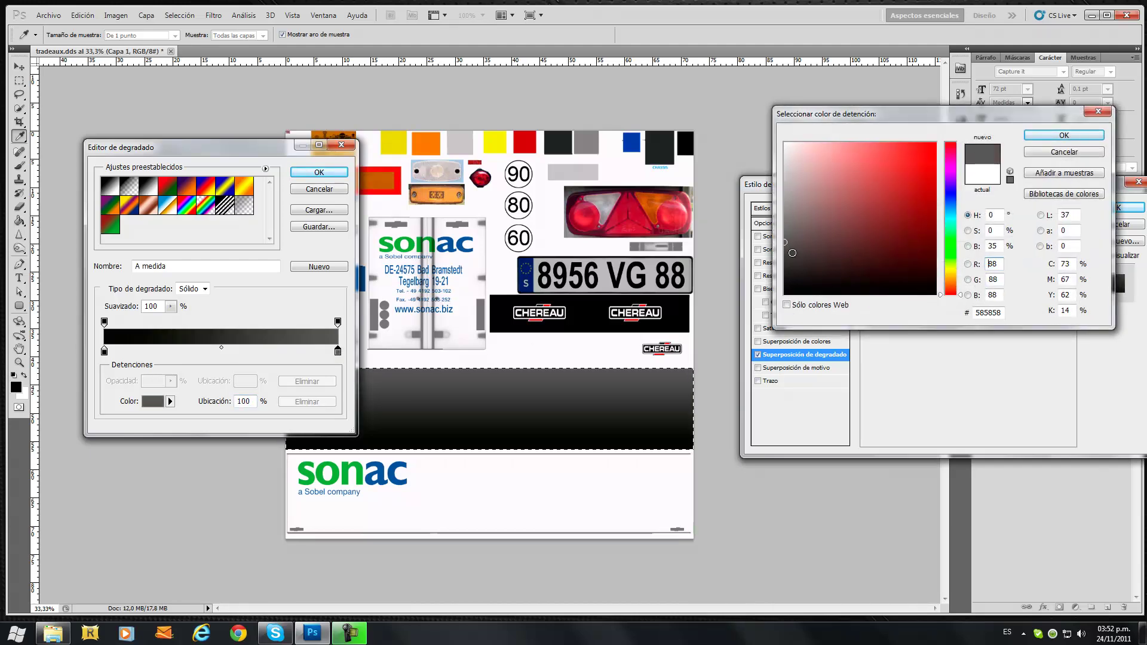
pyautogui.click(1065, 135)
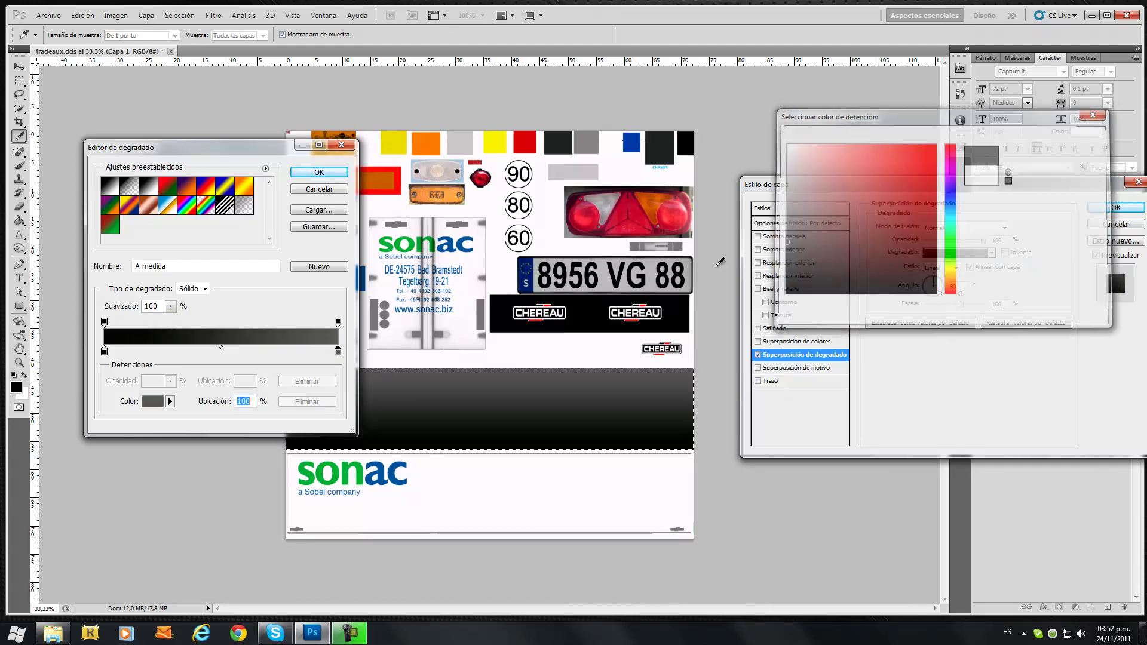
pyautogui.press('Return')
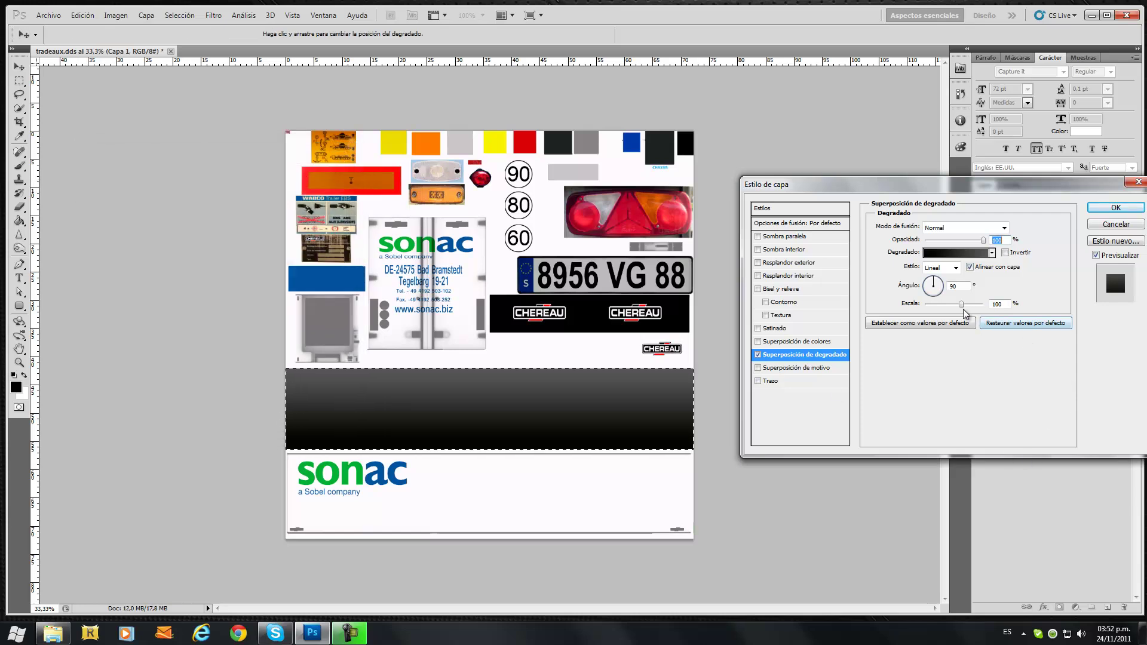
pyautogui.moveTo(961, 304); pyautogui.dragTo(983, 305)
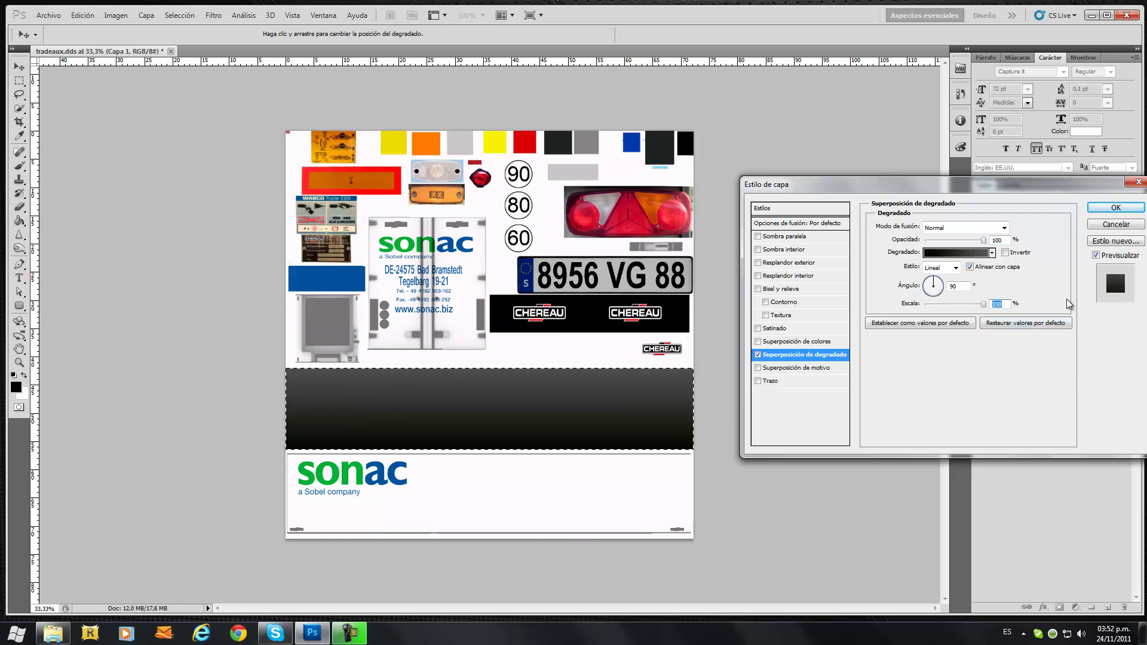
pyautogui.click(1096, 209)
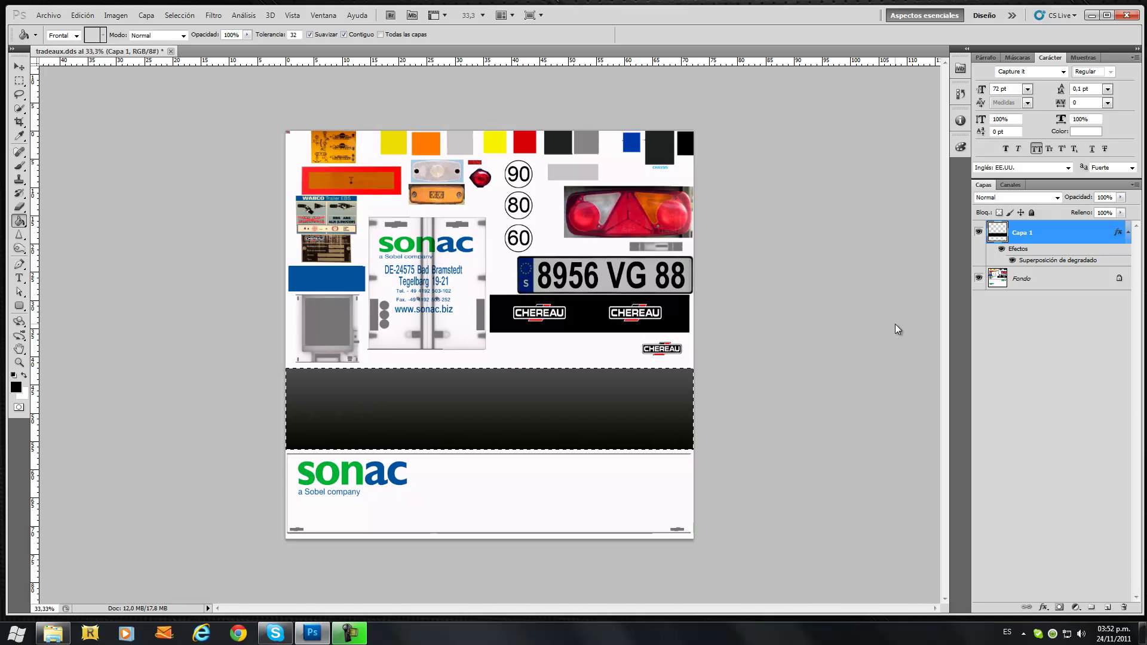
pyautogui.hotkey('ctrl', 'd')
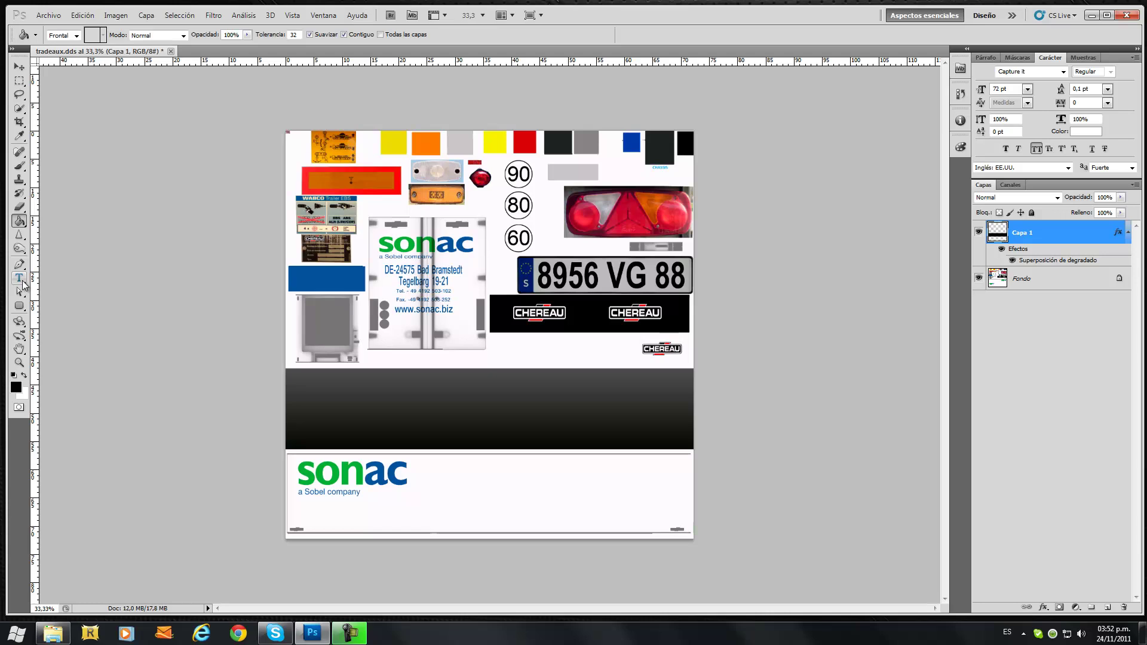
# Type FRANCR2009 TUTORIAL in a text box on the band and shift it toward the right end.
pyautogui.click(21, 279)
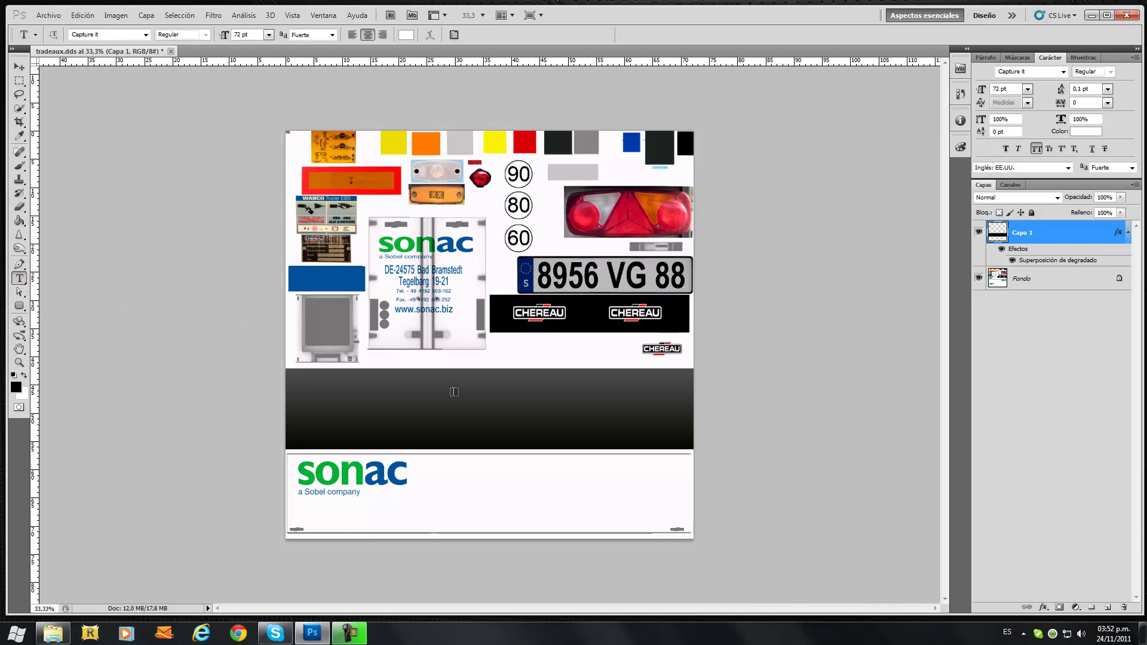
pyautogui.moveTo(489, 376); pyautogui.dragTo(680, 428)
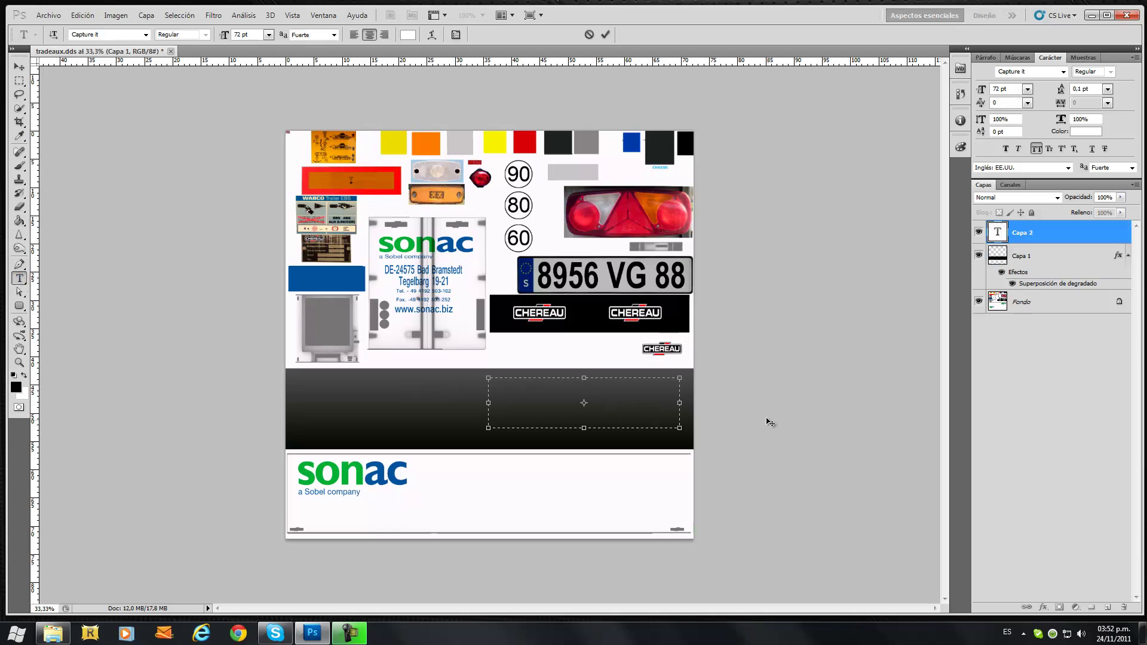
pyautogui.write('FRANCR2009')
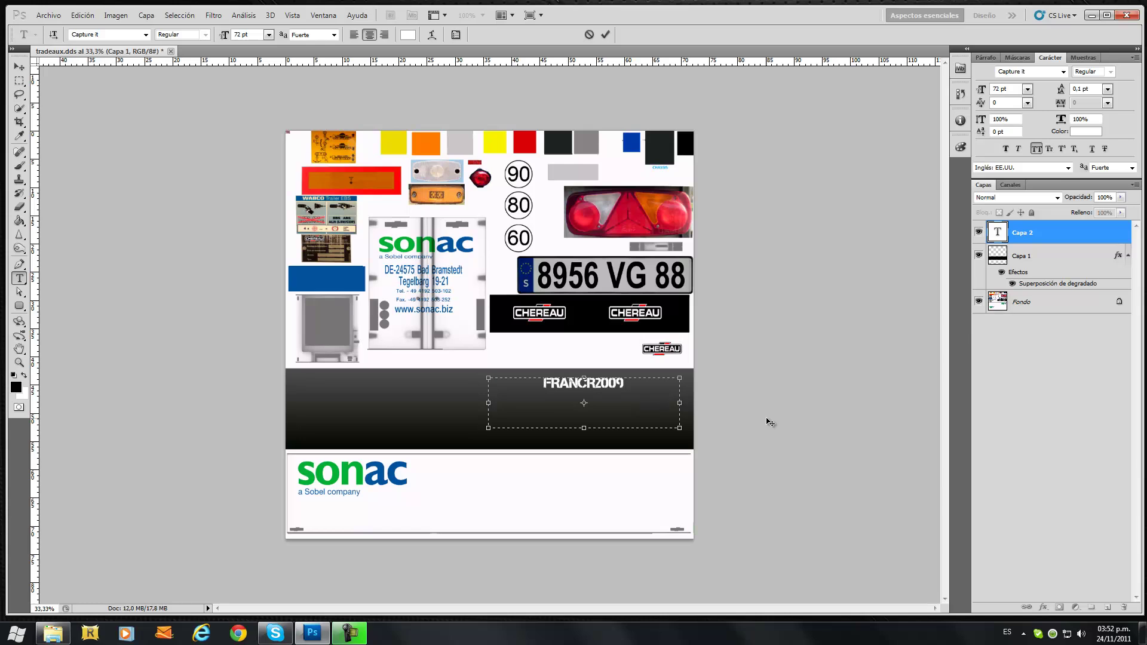
pyautogui.write('TUTO')
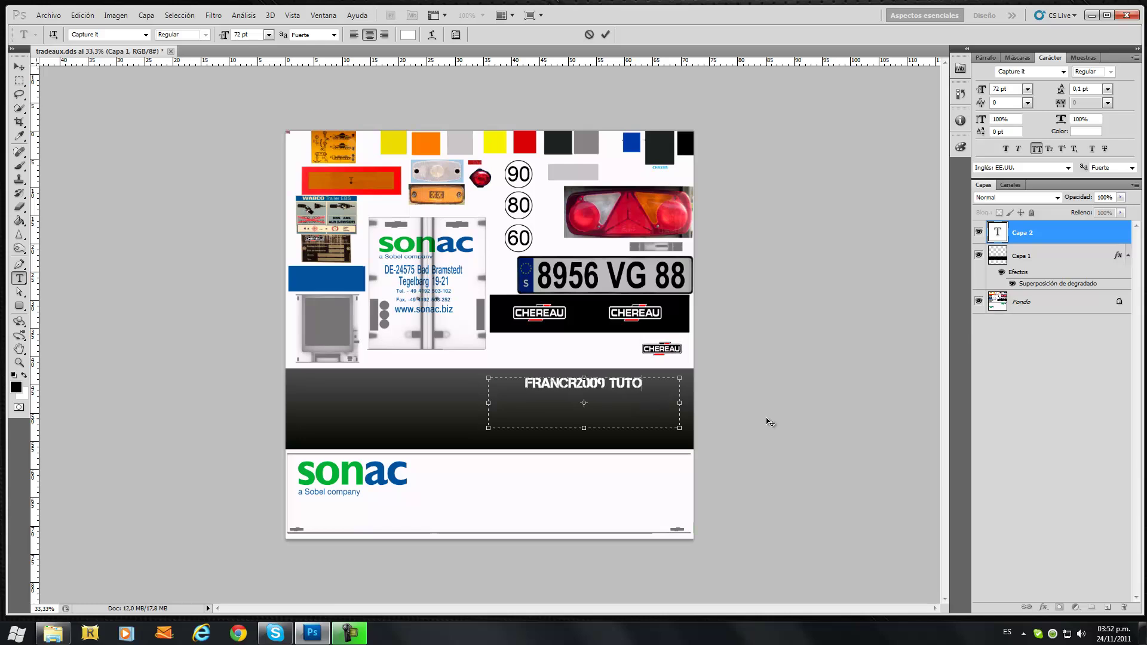
pyautogui.write('RIAL')
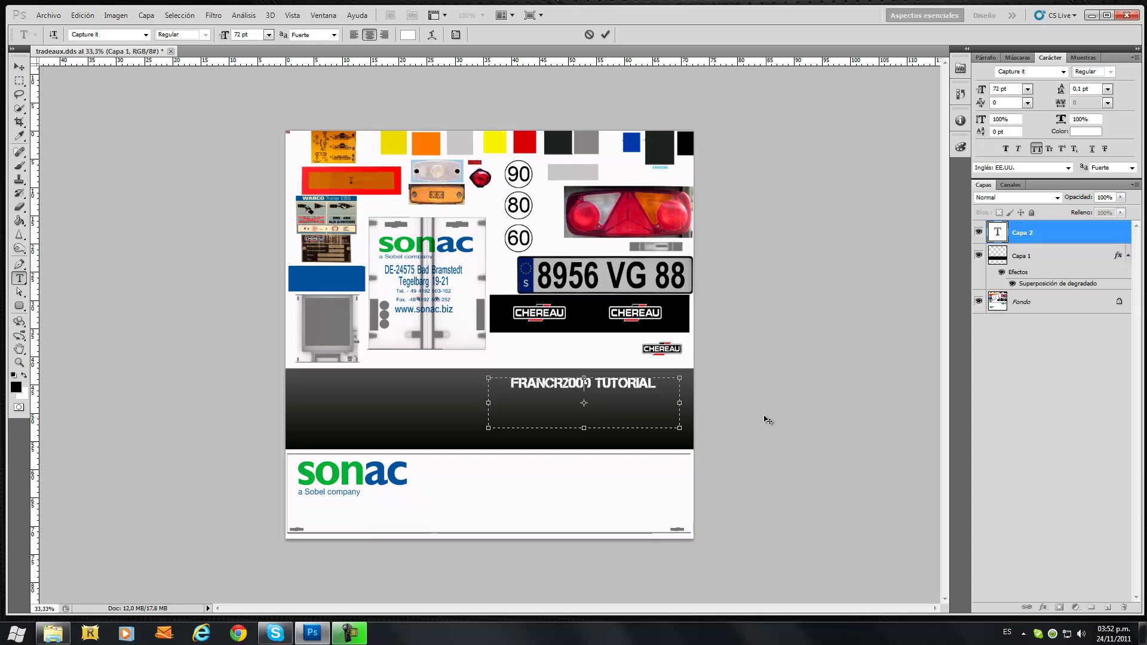
pyautogui.click(605, 34)
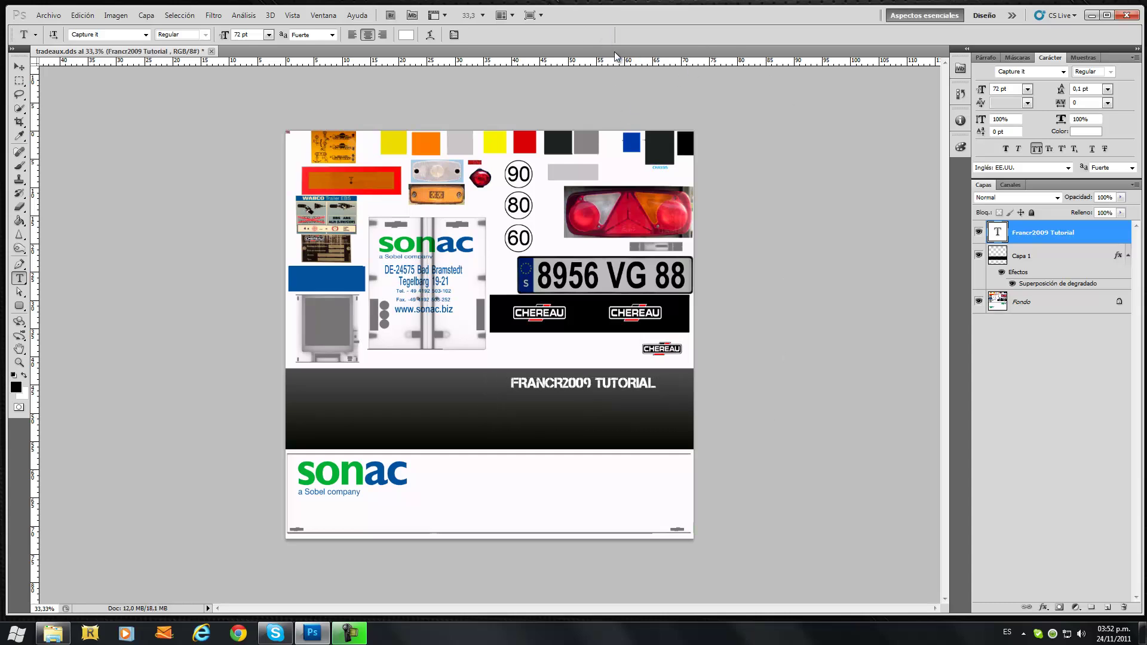
pyautogui.press('v')
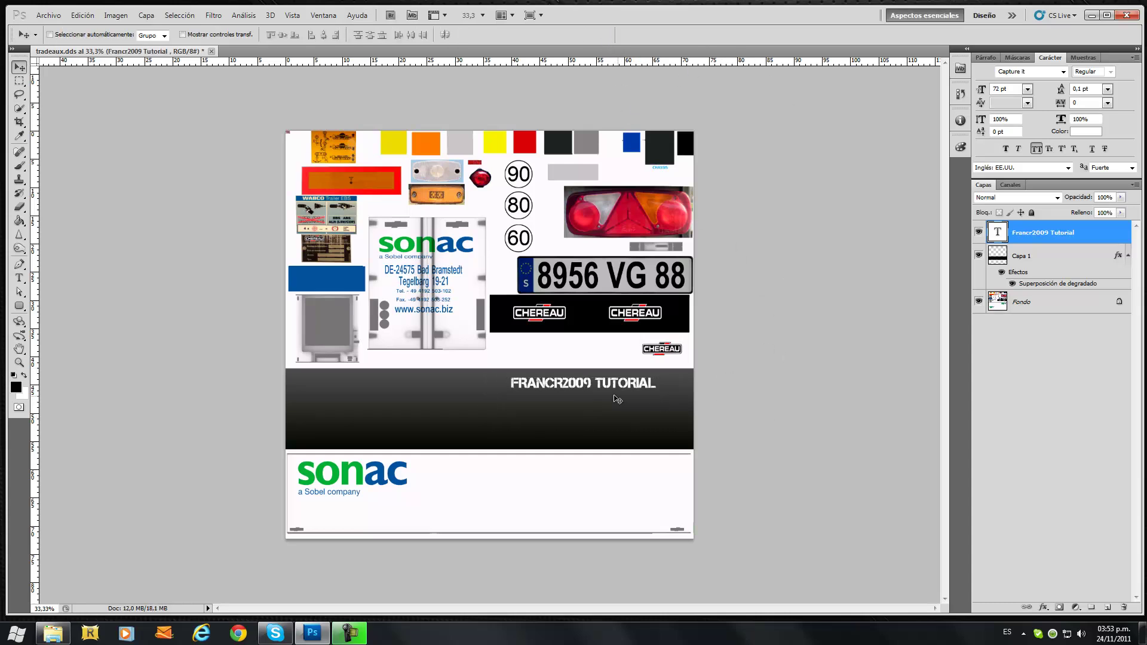
pyautogui.moveTo(589, 386); pyautogui.dragTo(614, 406)
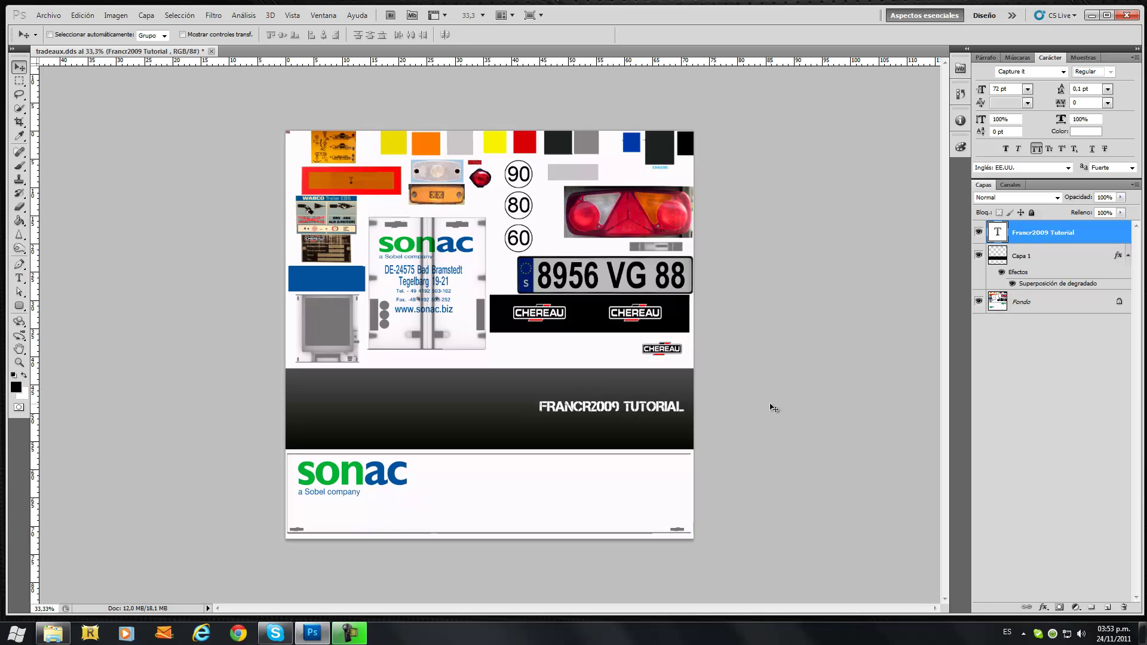
# Add a gradient overlay to the caption layer and set its right stop to light grey e2e2e2.
pyautogui.doubleClick(1089, 234)
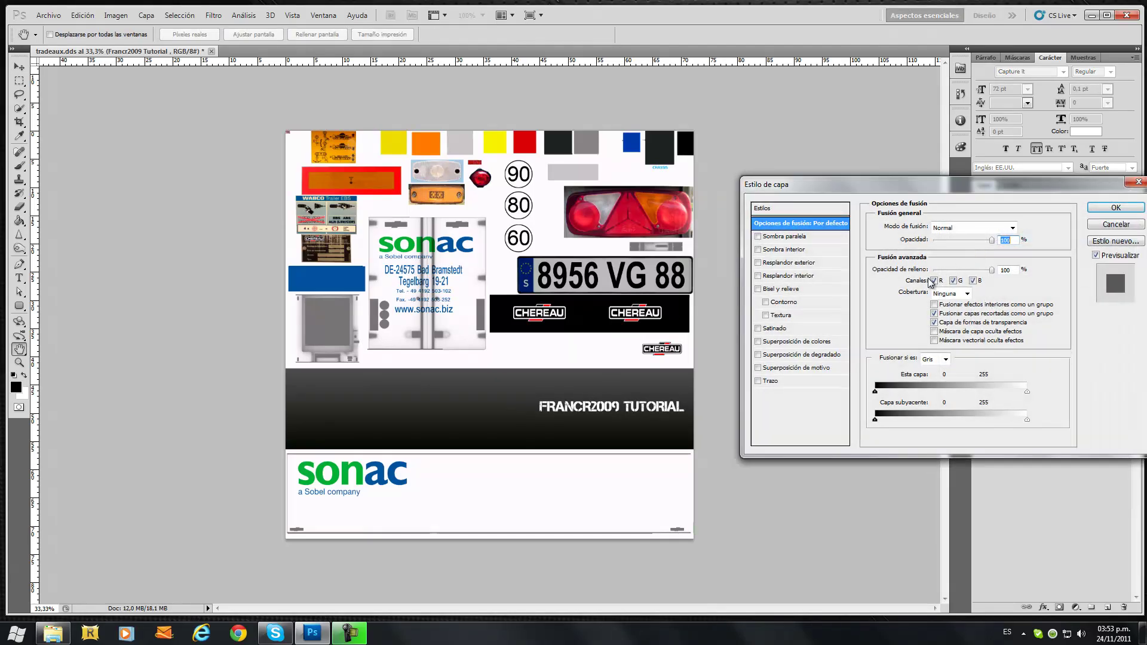
pyautogui.click(802, 357)
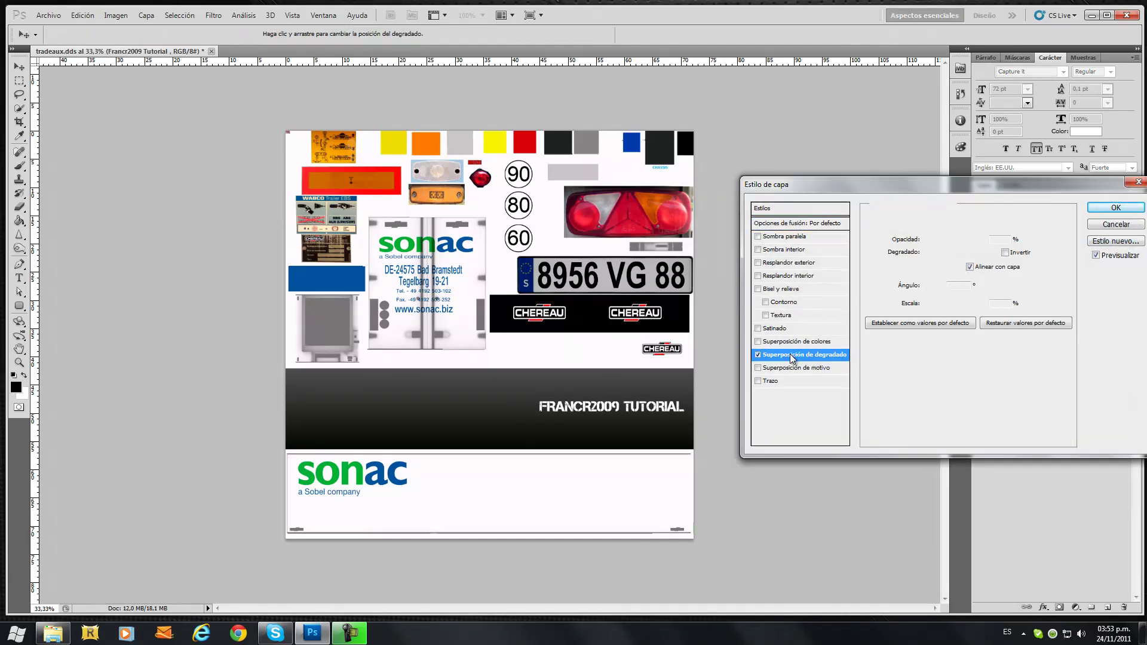
pyautogui.click(953, 253)
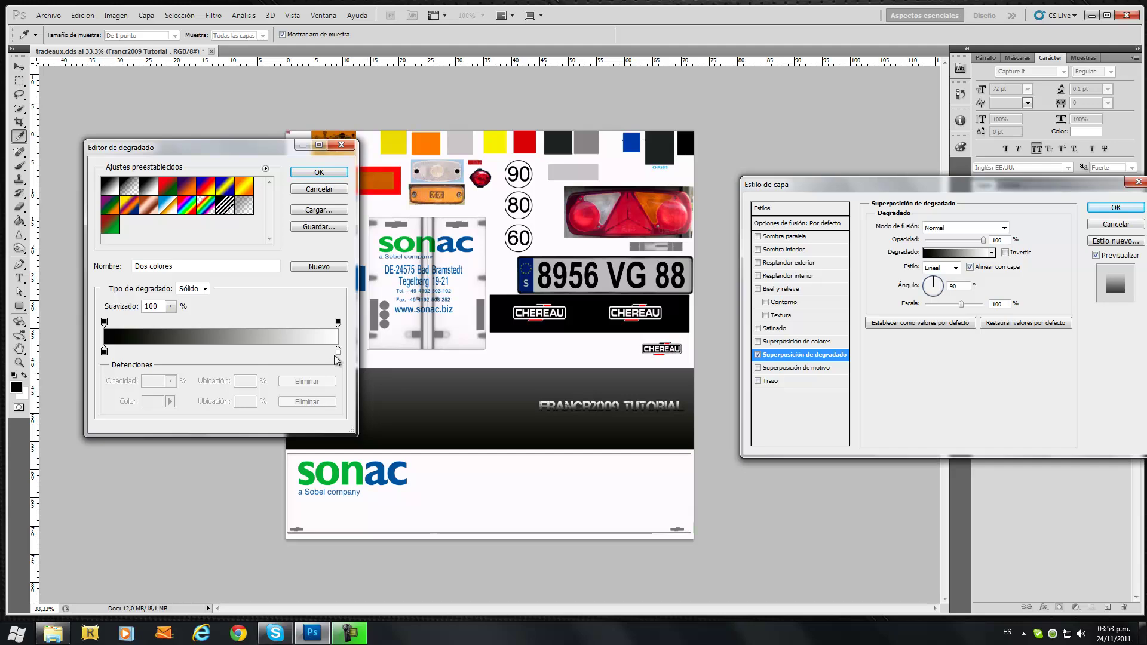
pyautogui.doubleClick(337, 352)
pyautogui.click(785, 215)
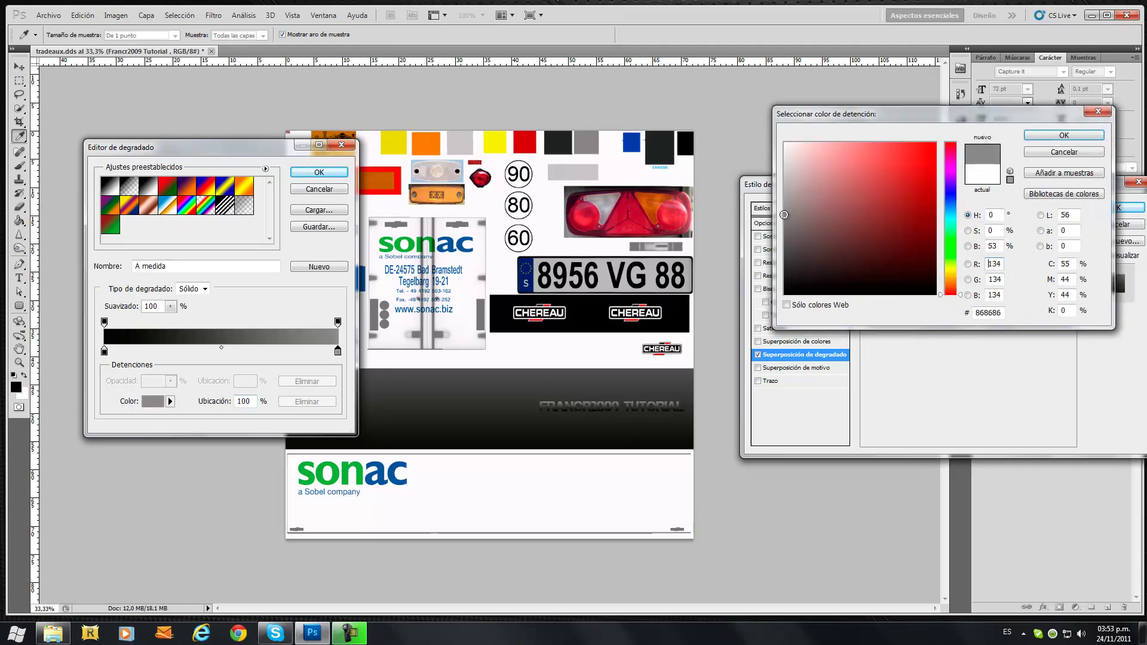
pyautogui.moveTo(788, 214); pyautogui.dragTo(783, 165)
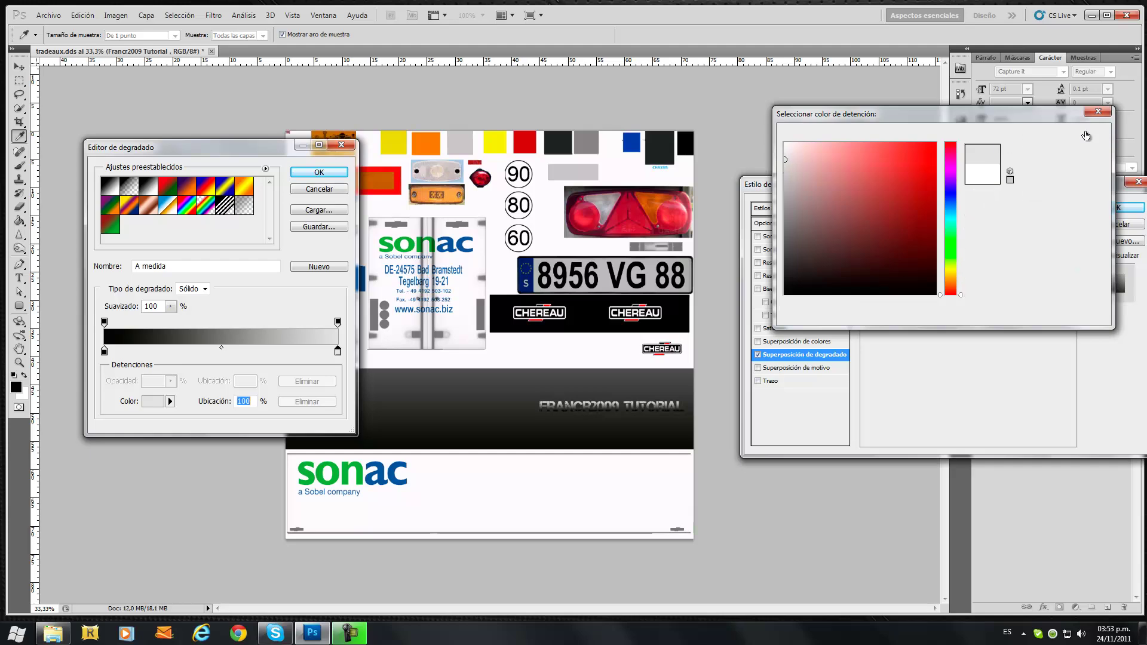
pyautogui.click(1039, 137)
# Lighten the gradient's left stop to light grey, scale it to 150%, and apply.
pyautogui.doubleClick(105, 351)
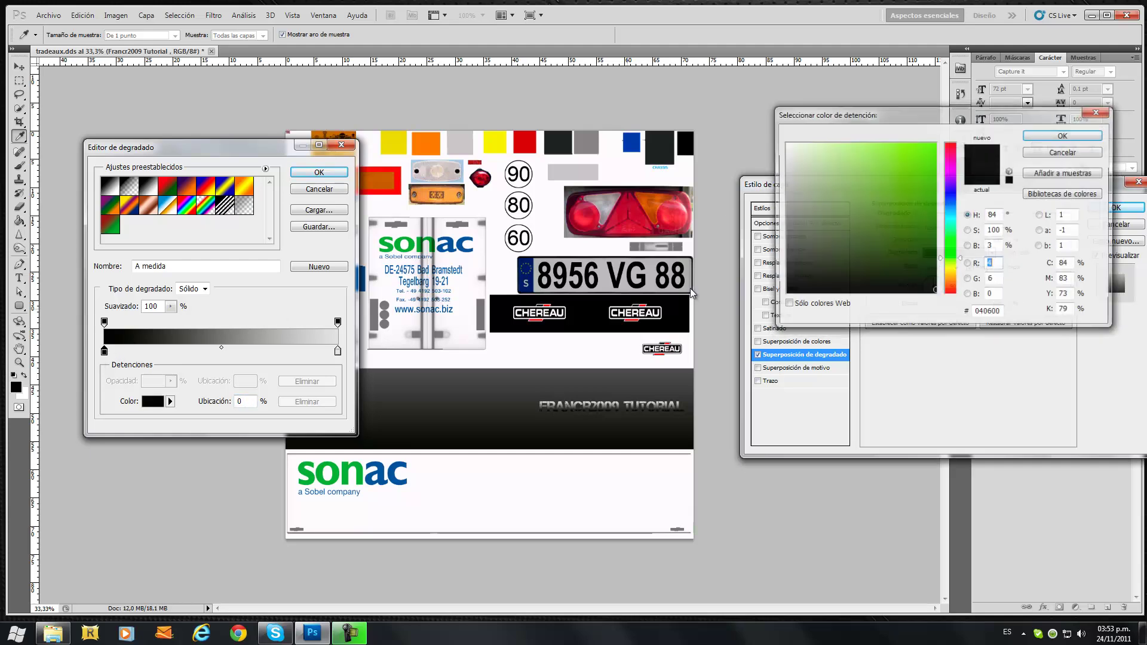
pyautogui.moveTo(784, 202)
pyautogui.mouseDown()
pyautogui.moveTo(787, 170)
pyautogui.moveTo(784, 211)
pyautogui.moveTo(791, 180)
pyautogui.mouseUp()
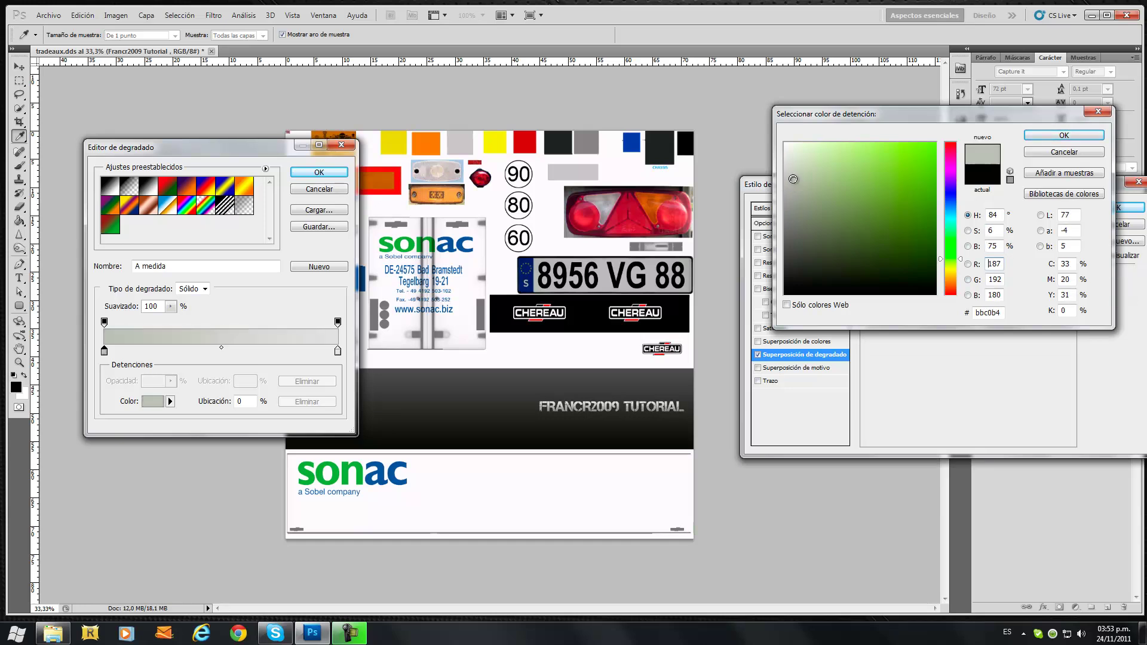
pyautogui.click(1058, 137)
pyautogui.click(319, 172)
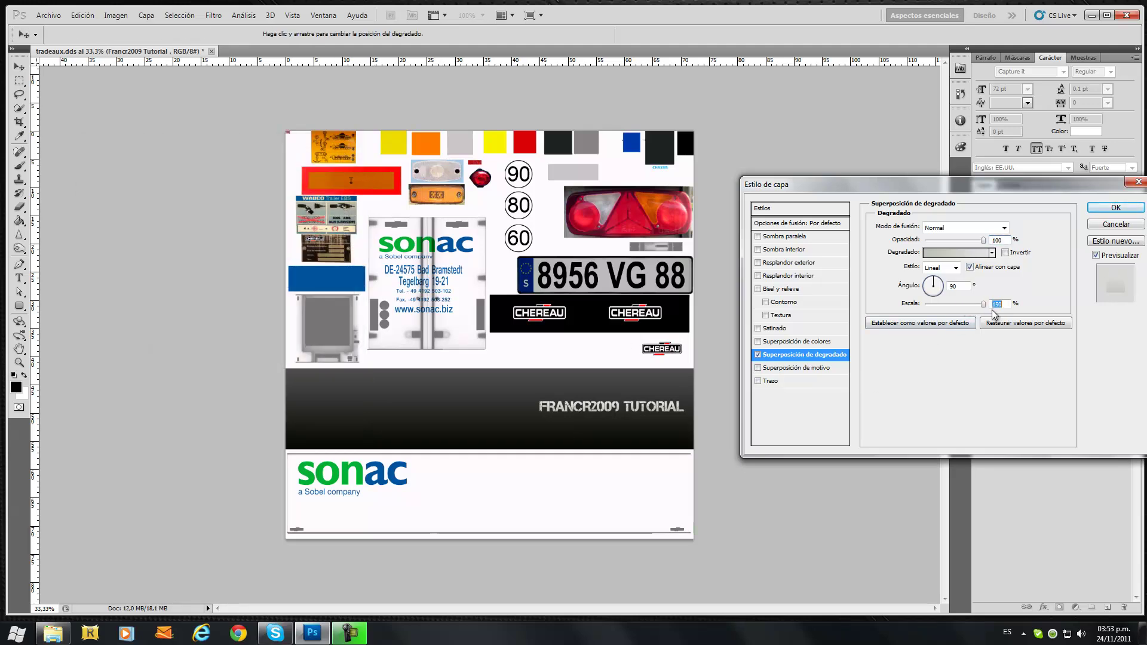
pyautogui.moveTo(966, 305); pyautogui.dragTo(986, 305)
pyautogui.click(1102, 211)
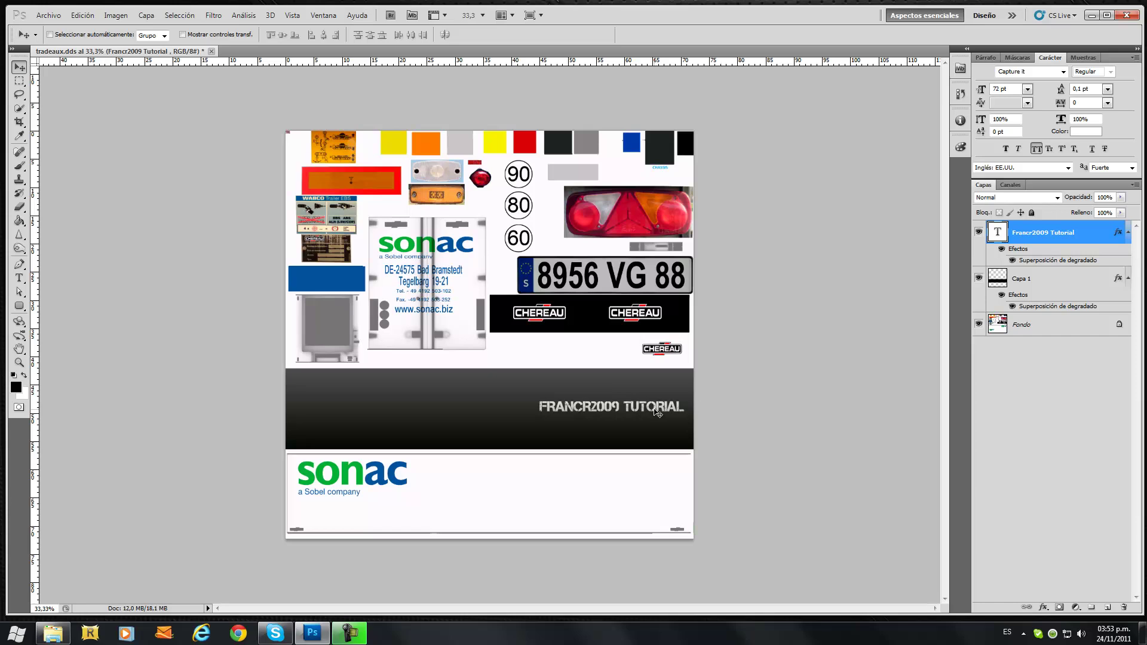
# Fill a thin strip across the band with white on a new layer, then duplicate that layer.
pyautogui.click(26, 82)
pyautogui.click(43, 87)
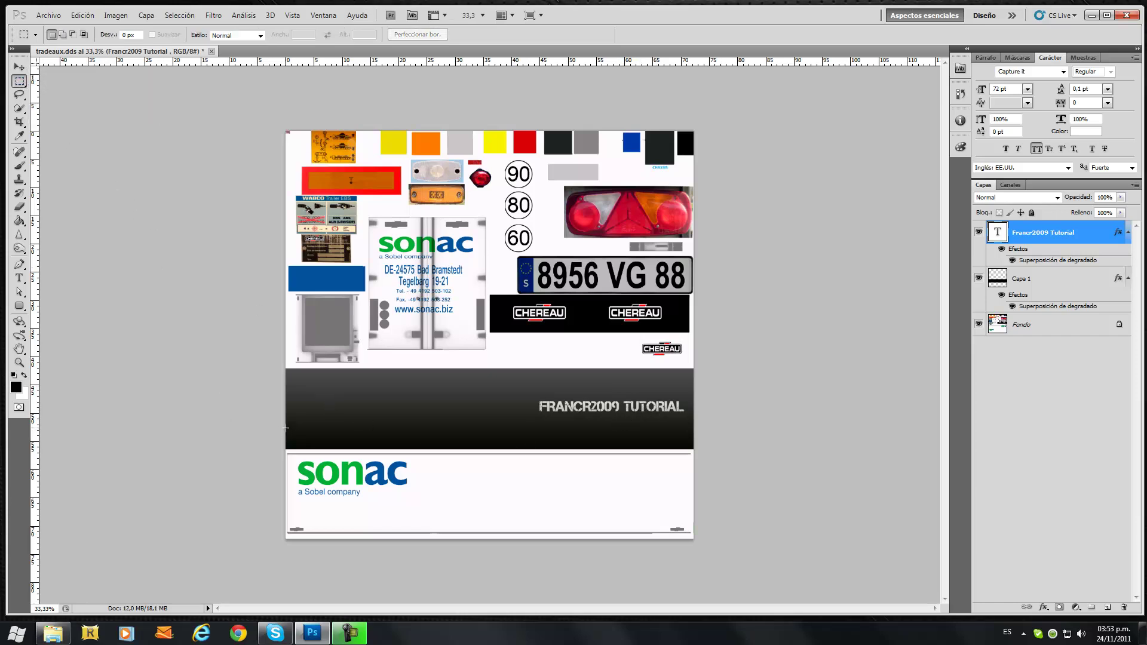
pyautogui.moveTo(325, 425); pyautogui.dragTo(699, 429)
pyautogui.click(1107, 608)
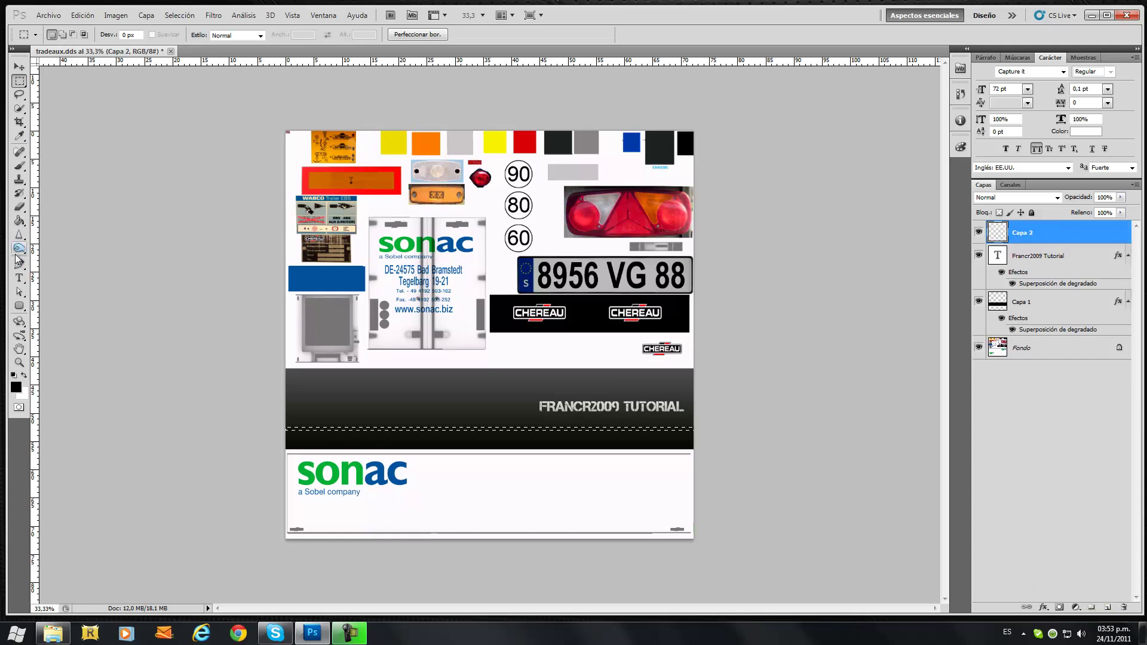
pyautogui.click(24, 375)
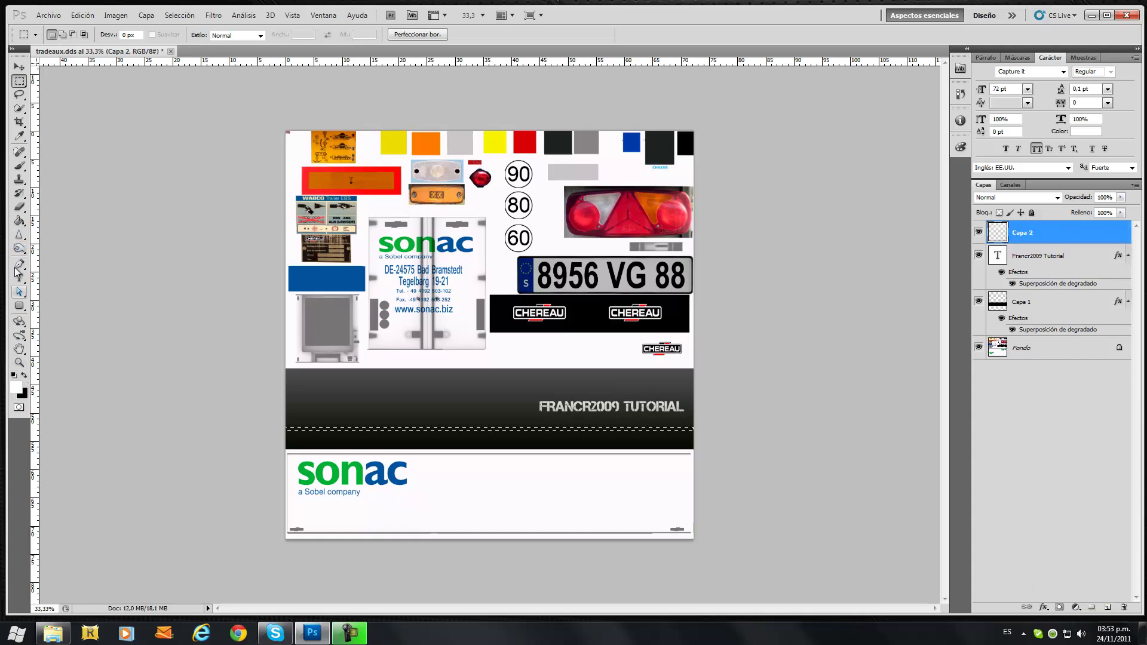
pyautogui.click(19, 221)
pyautogui.click(400, 428)
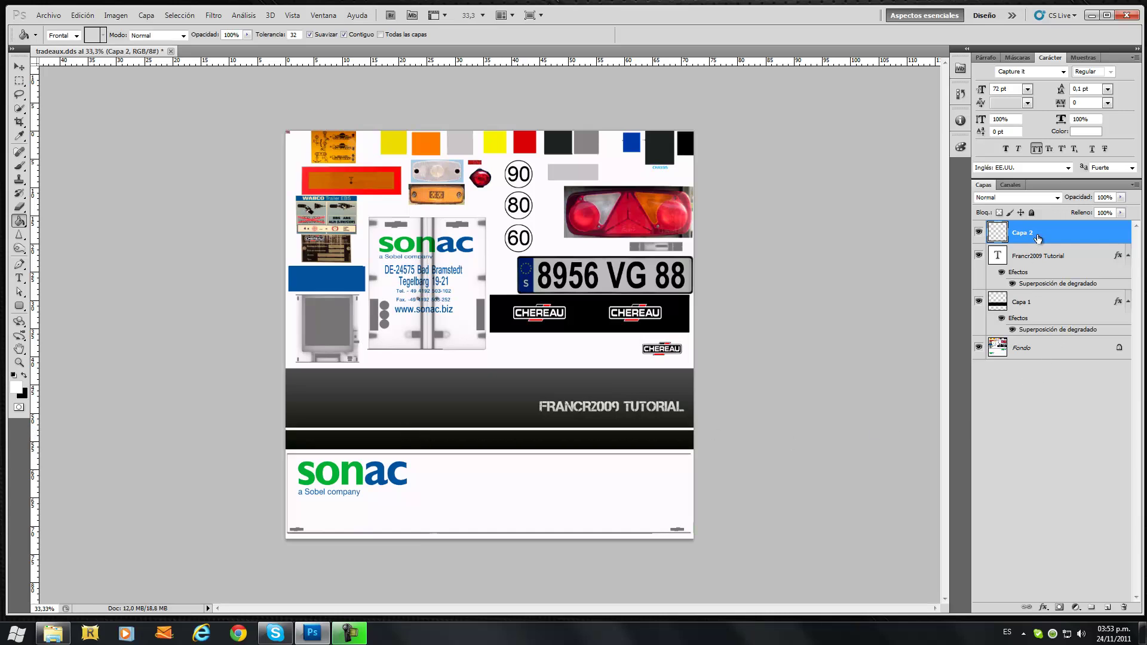
pyautogui.moveTo(1051, 239); pyautogui.dragTo(1108, 607)
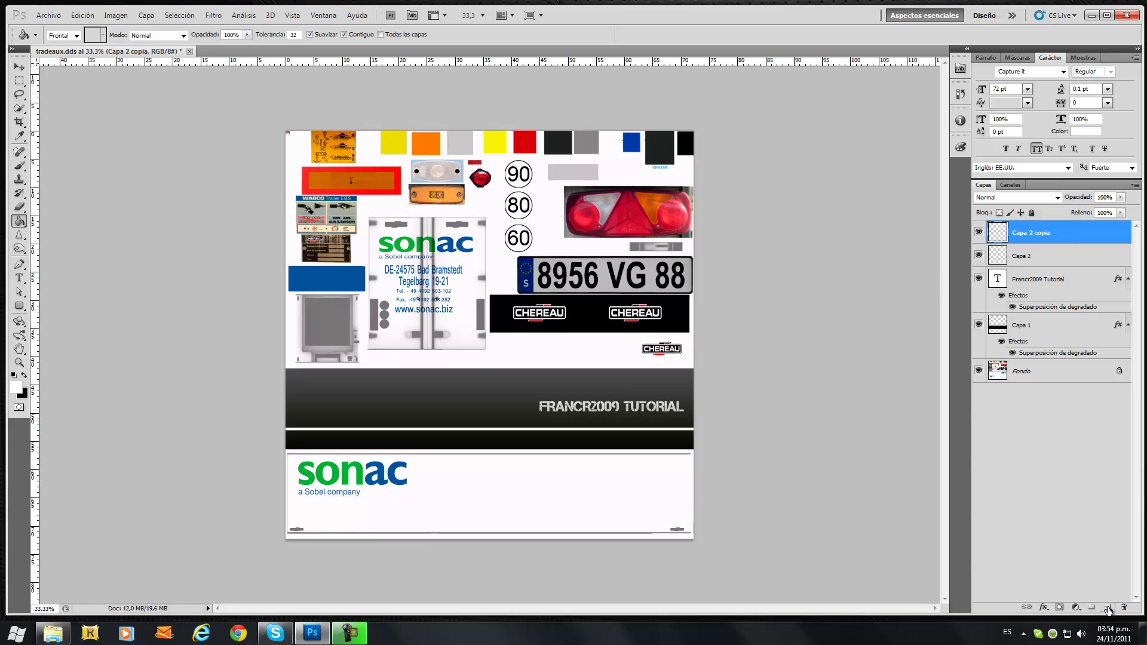
# Duplicate the Capa 2 copia stripe layer again and name the copy Capa 3.
pyautogui.rightClick(1073, 234)
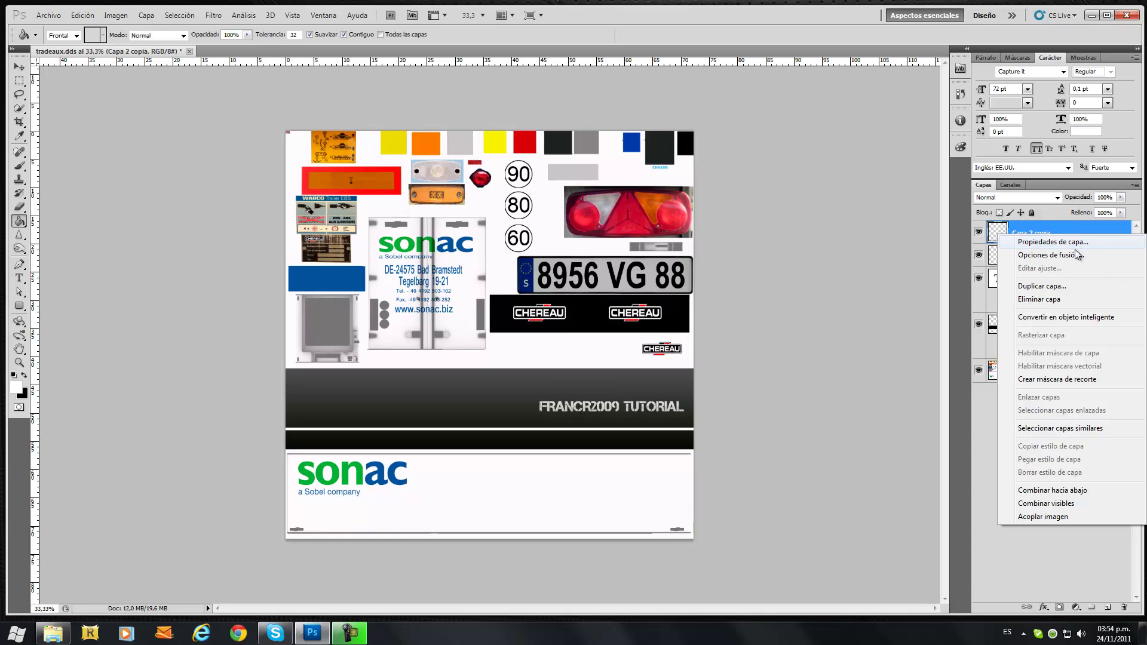
pyautogui.click(983, 471)
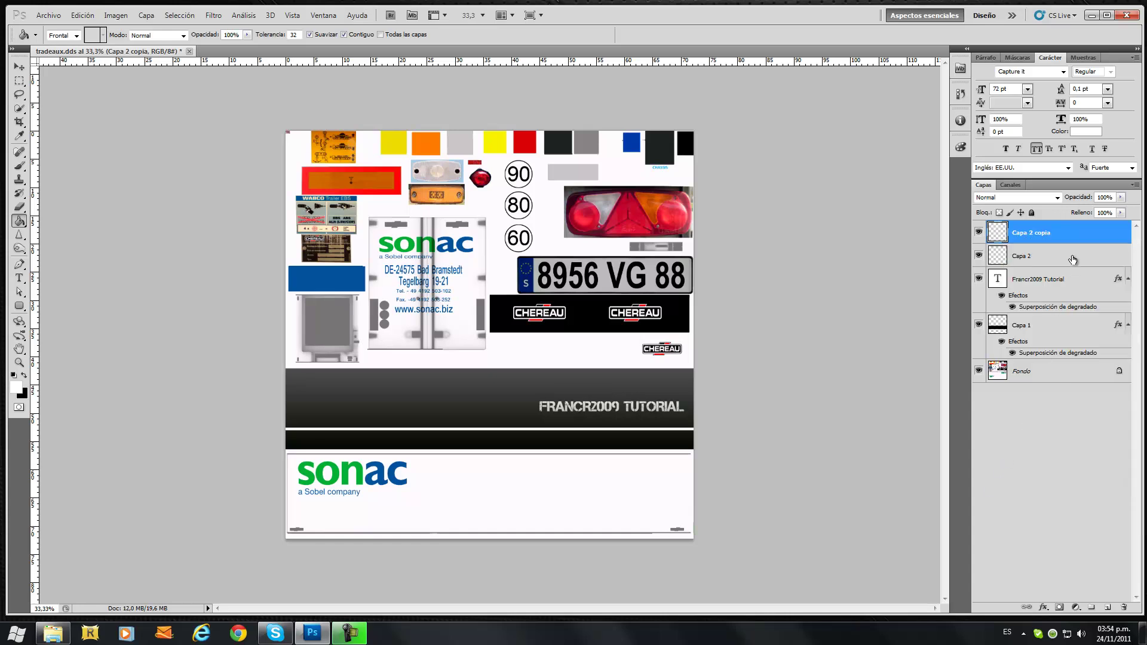
pyautogui.rightClick(1071, 233)
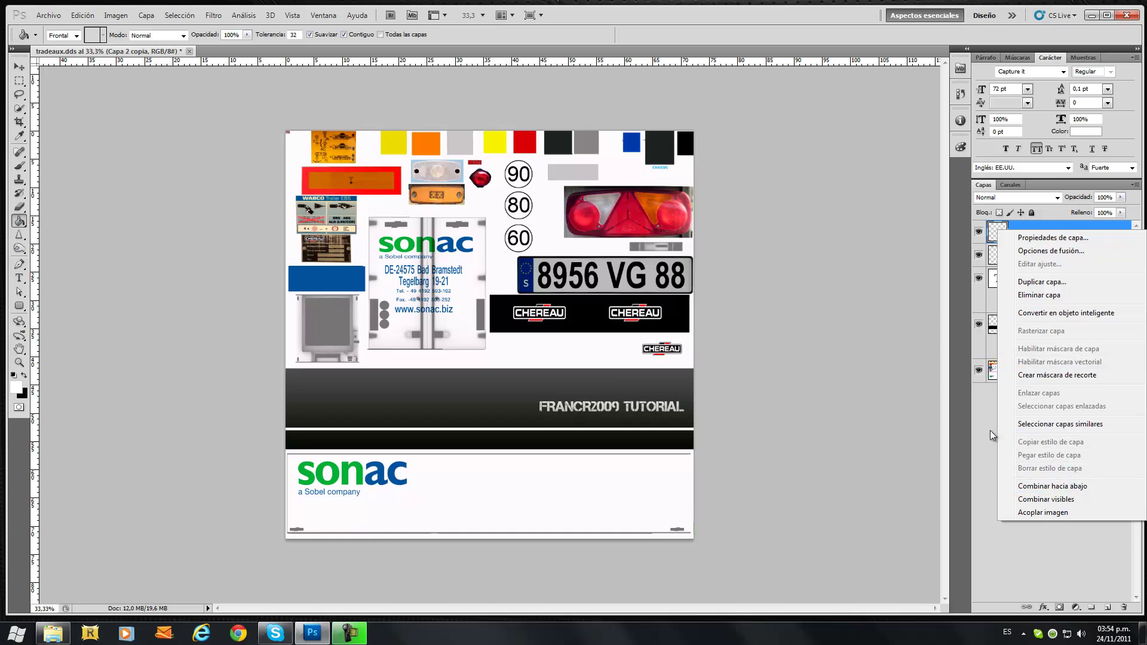
pyautogui.click(1063, 287)
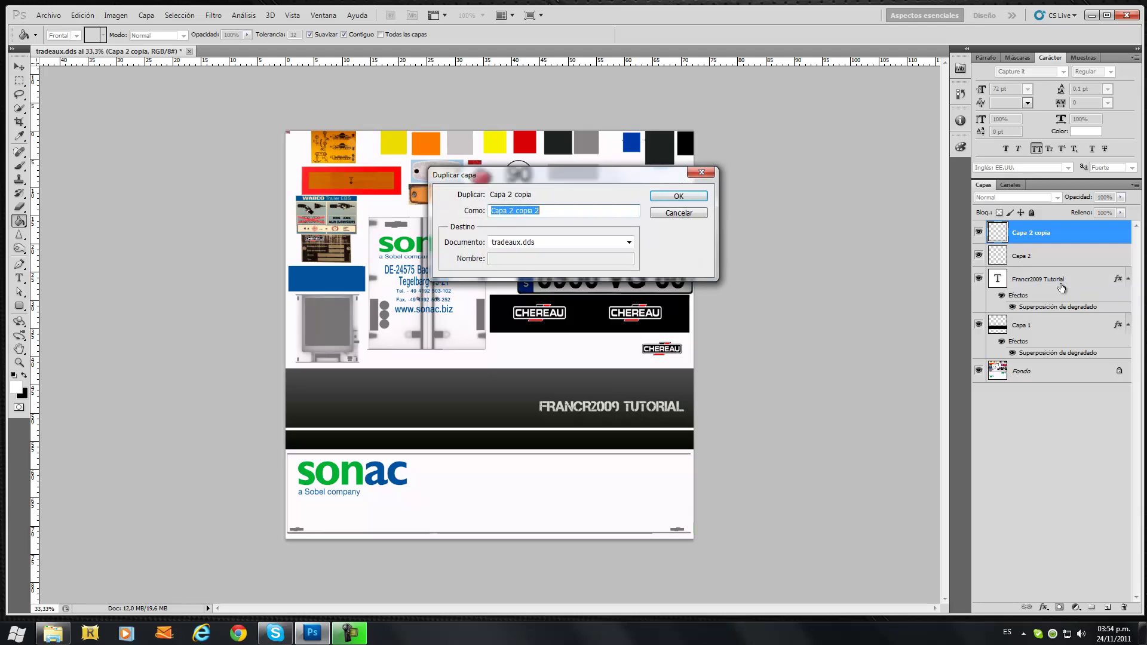
pyautogui.click(563, 210)
pyautogui.moveTo(538, 210); pyautogui.dragTo(521, 210)
pyautogui.press('BackSpace')
pyautogui.press('BackSpace')
pyautogui.write('3')
pyautogui.press('Return')
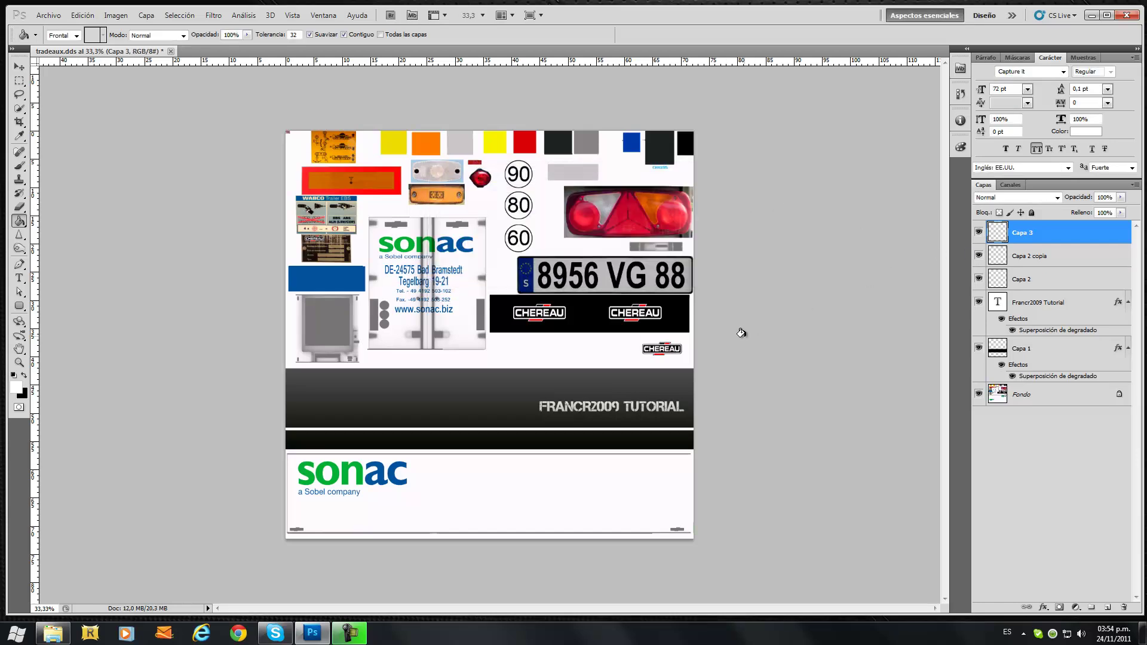
# Spread the three stripes down the black band, then nudge all three lower together.
pyautogui.click(1055, 263)
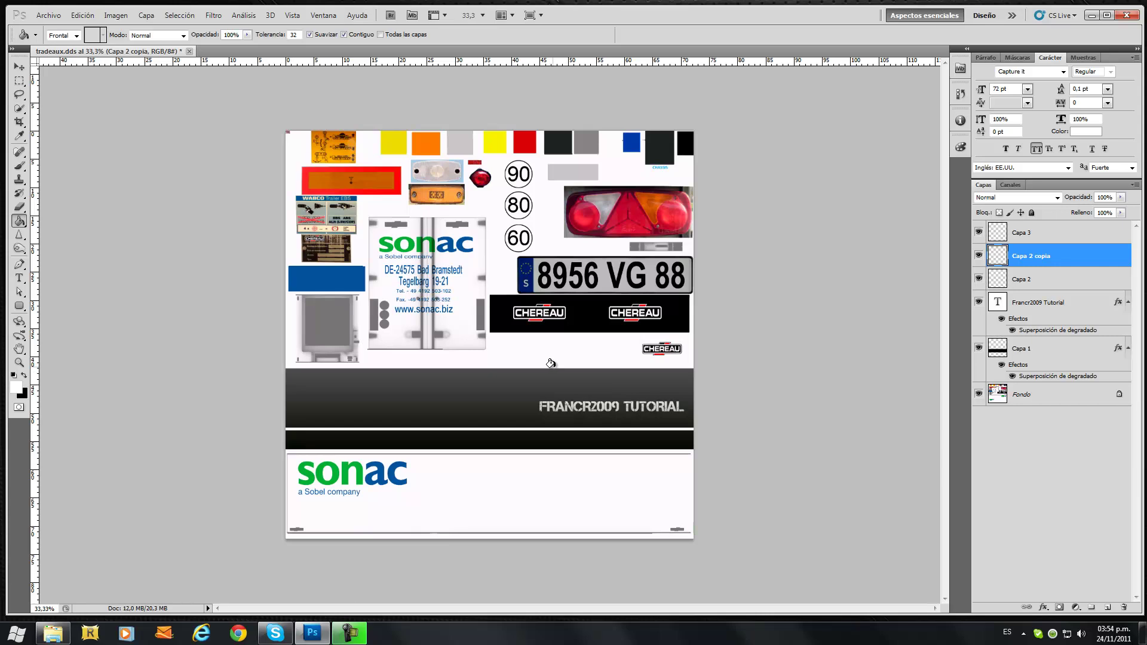
pyautogui.press('v')
pyautogui.moveTo(473, 404); pyautogui.dragTo(478, 438)
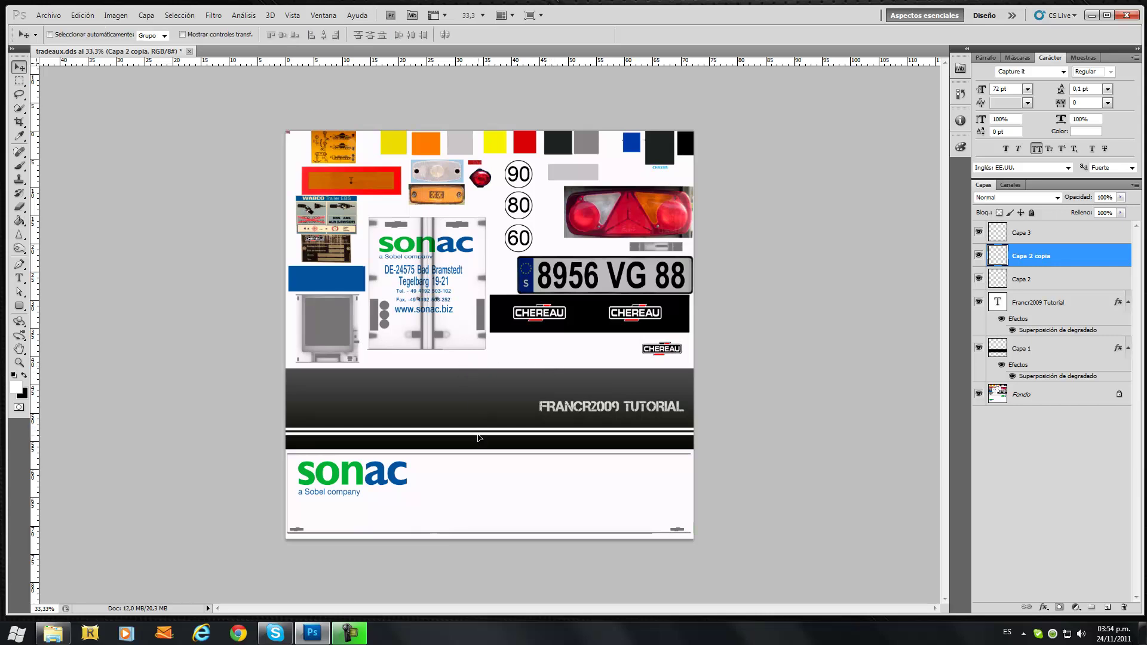
pyautogui.click(1032, 236)
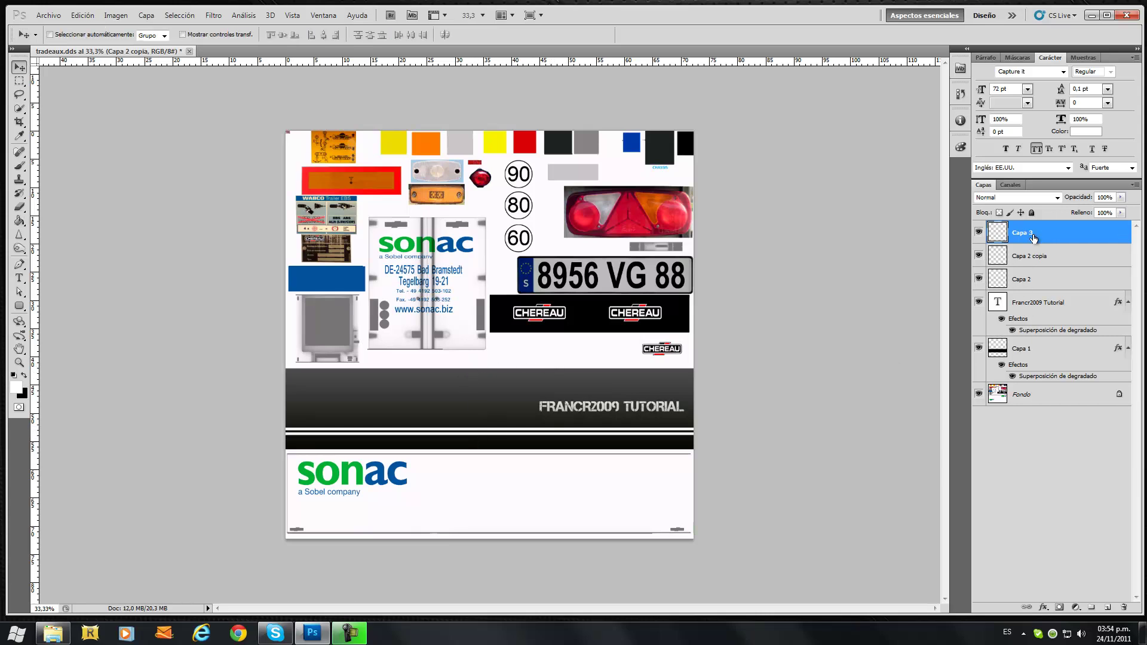
pyautogui.moveTo(590, 421); pyautogui.dragTo(591, 447)
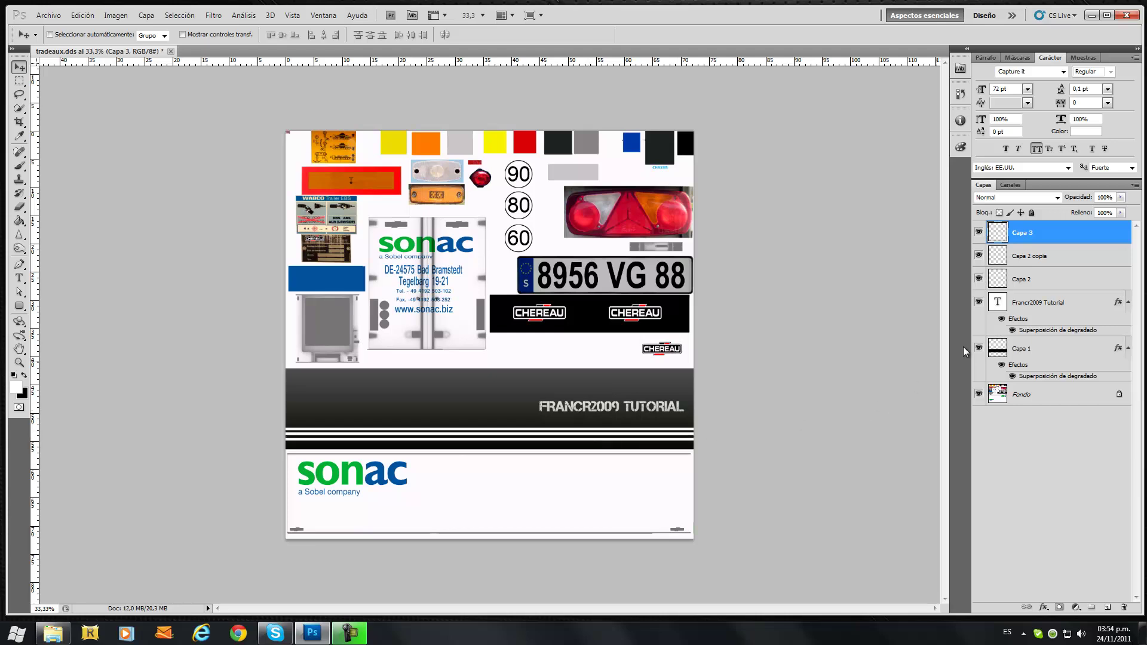
pyautogui.keyDown('shift'); pyautogui.click(1020, 257); pyautogui.keyUp('shift')
pyautogui.keyDown('shift'); pyautogui.click(1019, 276); pyautogui.keyUp('shift')
pyautogui.press('Down')
pyautogui.press('Down')
pyautogui.press('Down')
pyautogui.press('Down')
pyautogui.press('Down')
pyautogui.press('Down')
pyautogui.press('Down')
pyautogui.press('Down')
pyautogui.press('Down')
pyautogui.press('Down')
pyautogui.press('Down')
pyautogui.press('Down')
pyautogui.press('Down')
pyautogui.press('Down')
pyautogui.press('Down')
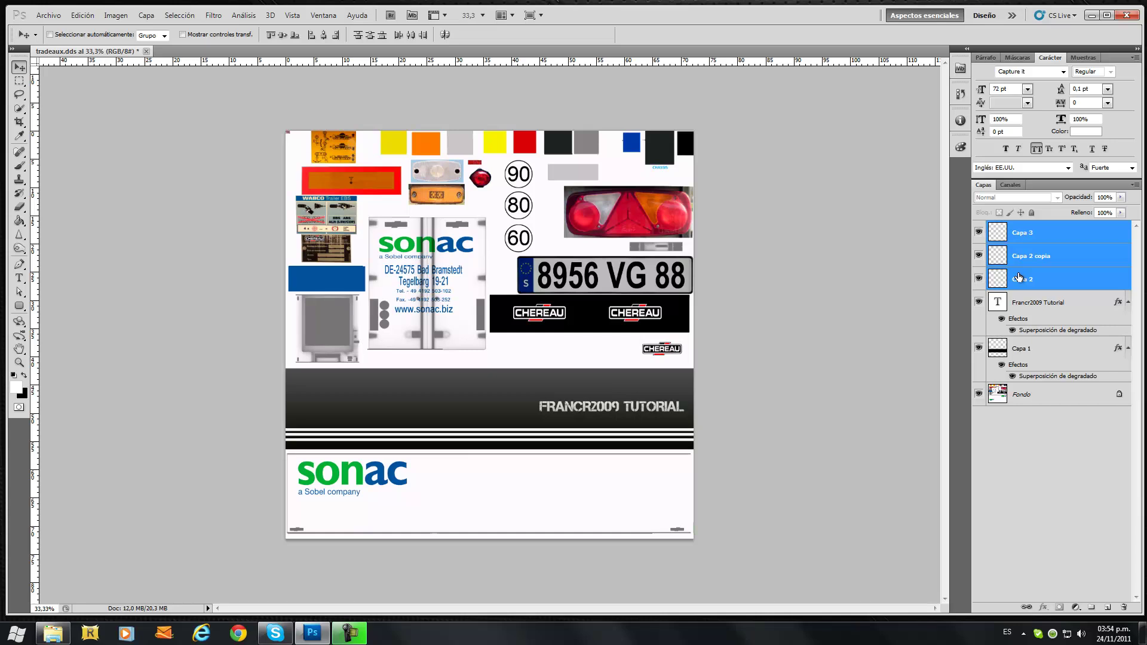
pyautogui.press('Down')
pyautogui.press('Down')
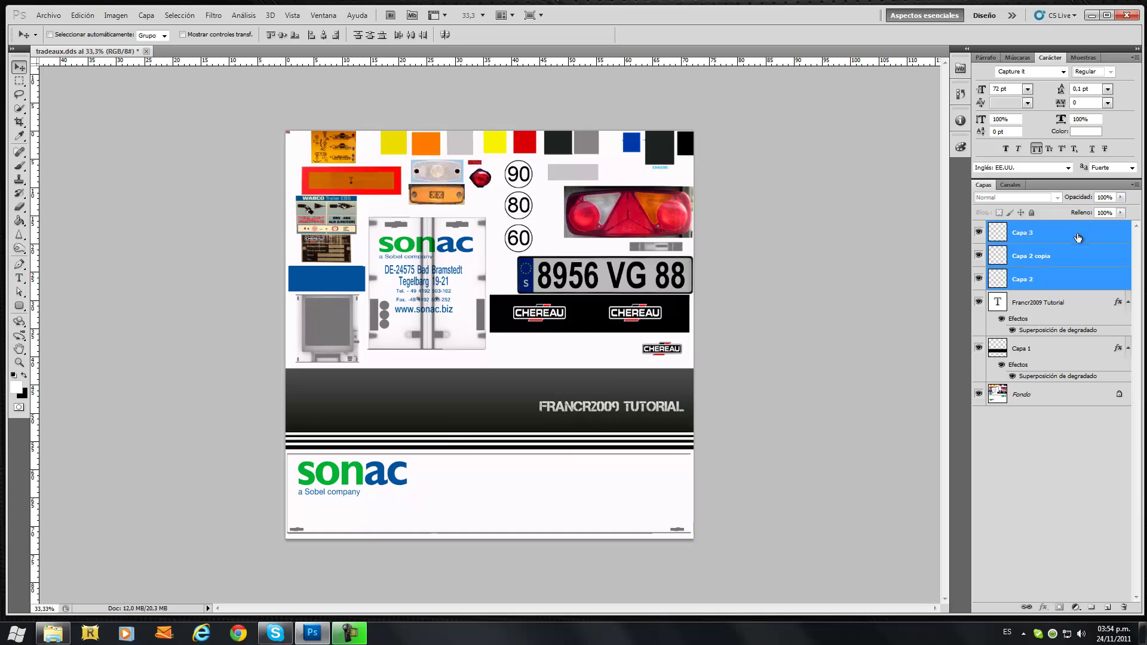
# Merge Capa 2, Capa 2 copia and Capa 3 into a single stripe layer.
pyautogui.click(1062, 263)
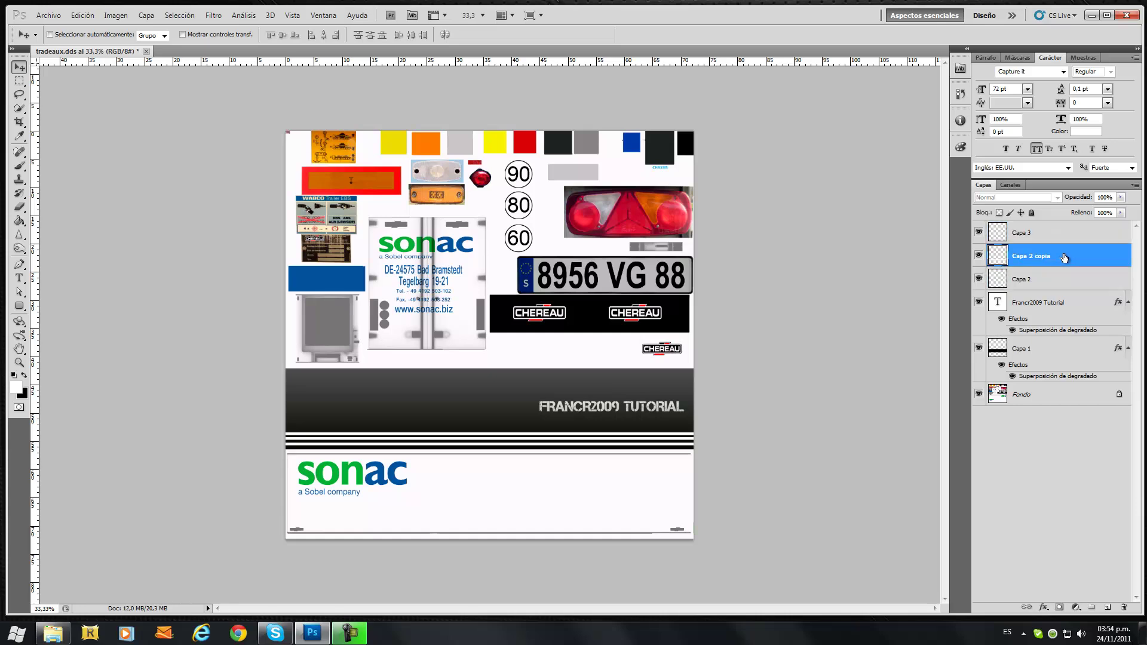
pyautogui.keyDown('shift'); pyautogui.click(1058, 279); pyautogui.keyUp('shift')
pyautogui.keyDown('shift'); pyautogui.click(1053, 237); pyautogui.keyUp('shift')
pyautogui.rightClick(1053, 237)
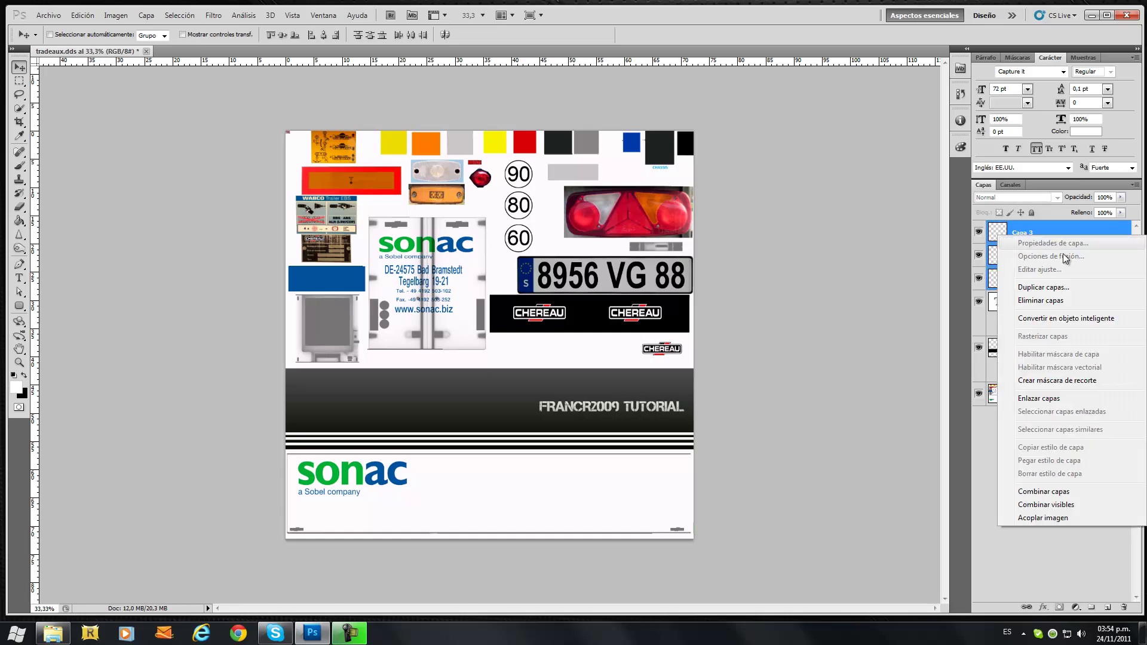
pyautogui.click(1067, 497)
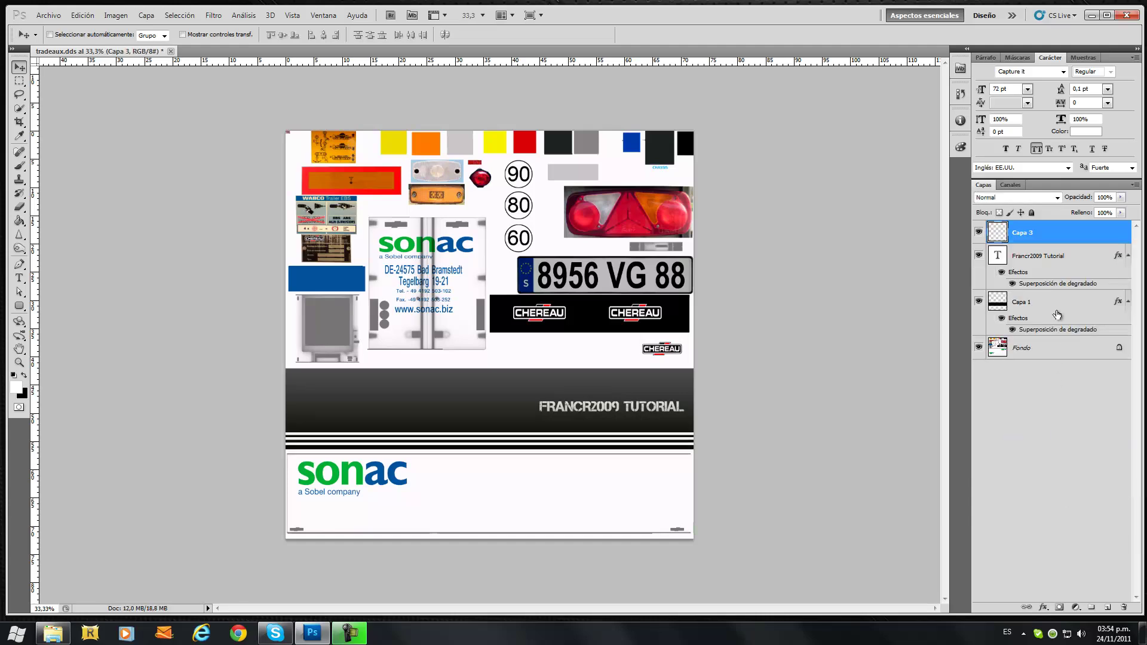
# Add a gradient overlay to Capa 3 with both gradient stops set to light grey.
pyautogui.doubleClick(1073, 238)
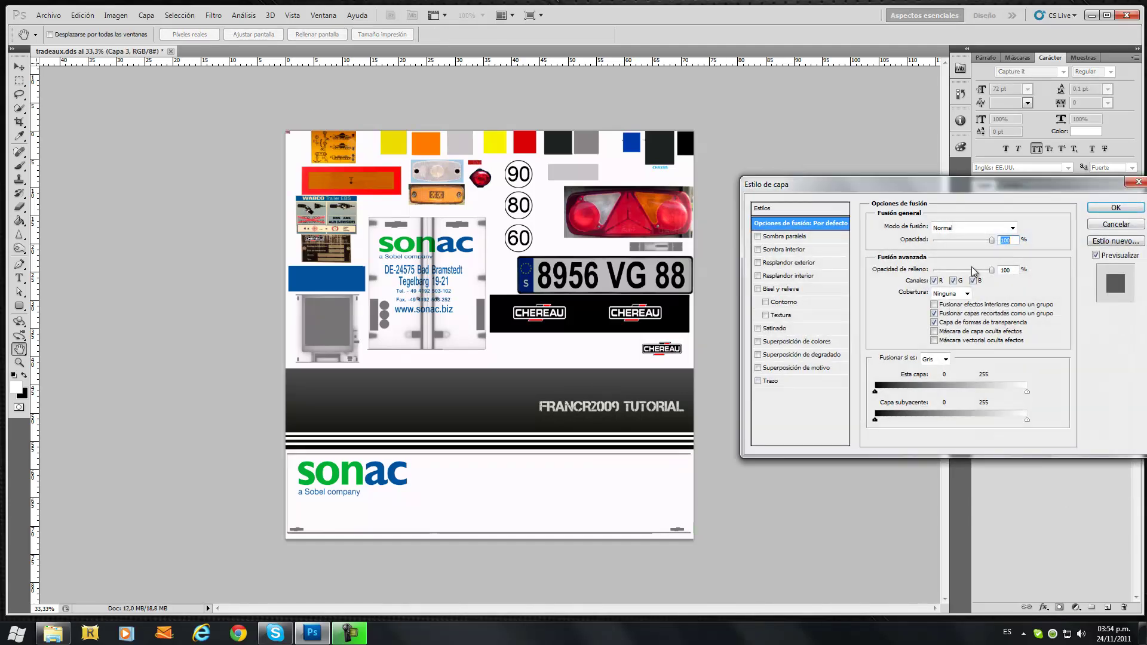
pyautogui.click(797, 355)
pyautogui.click(956, 253)
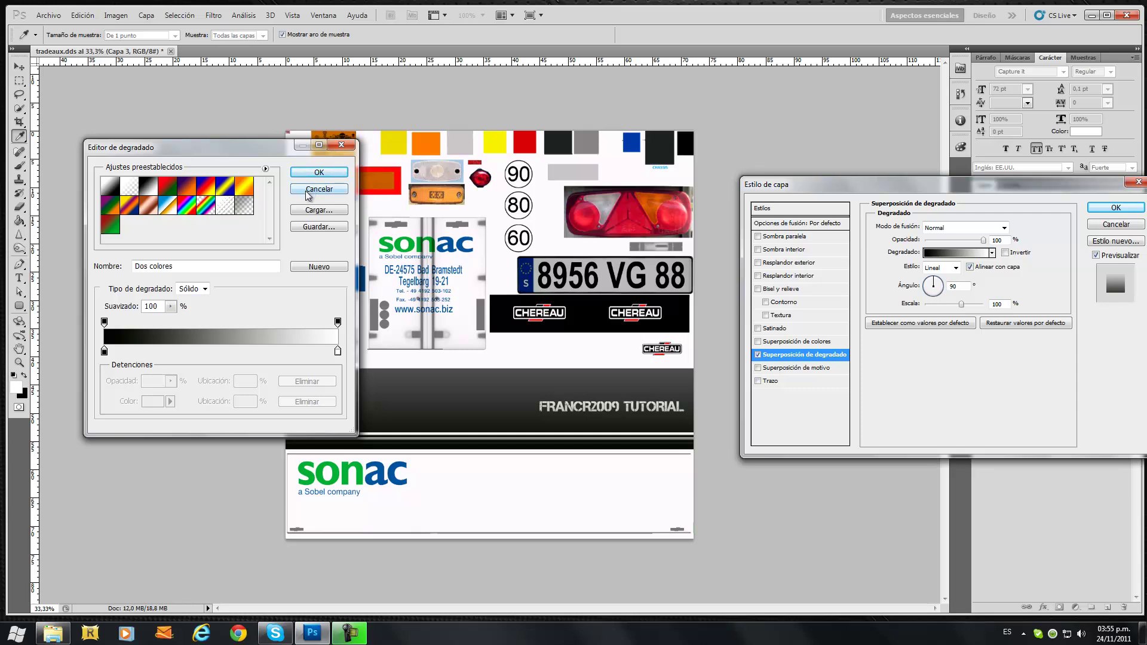
pyautogui.doubleClick(339, 351)
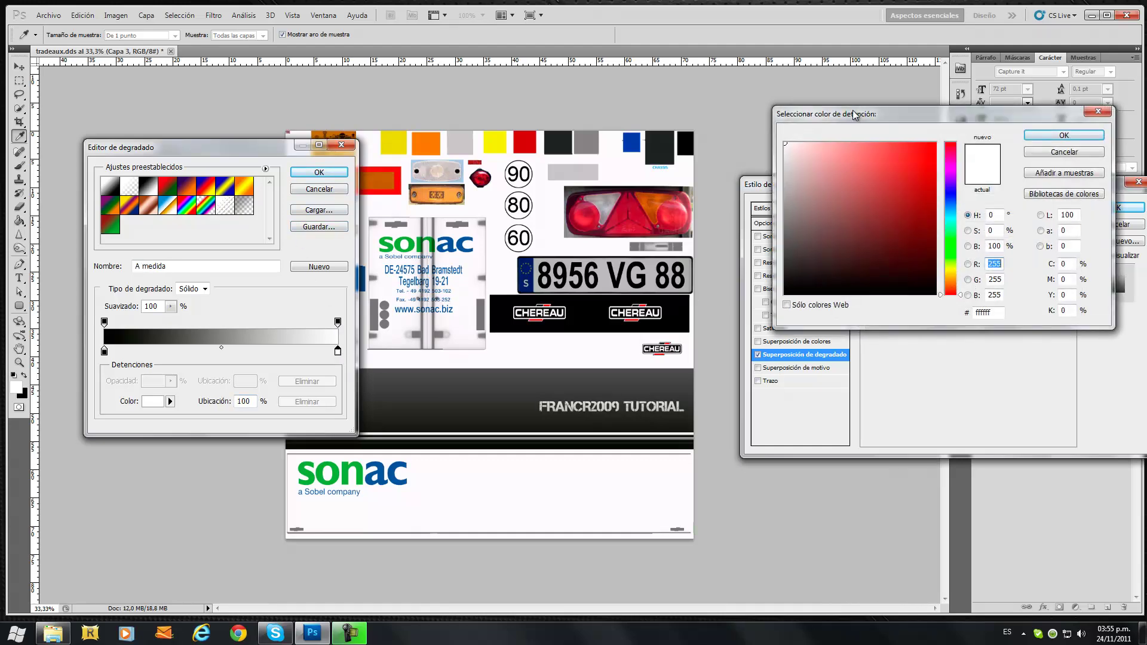
pyautogui.moveTo(854, 114); pyautogui.dragTo(819, 323)
pyautogui.moveTo(751, 368); pyautogui.dragTo(741, 368)
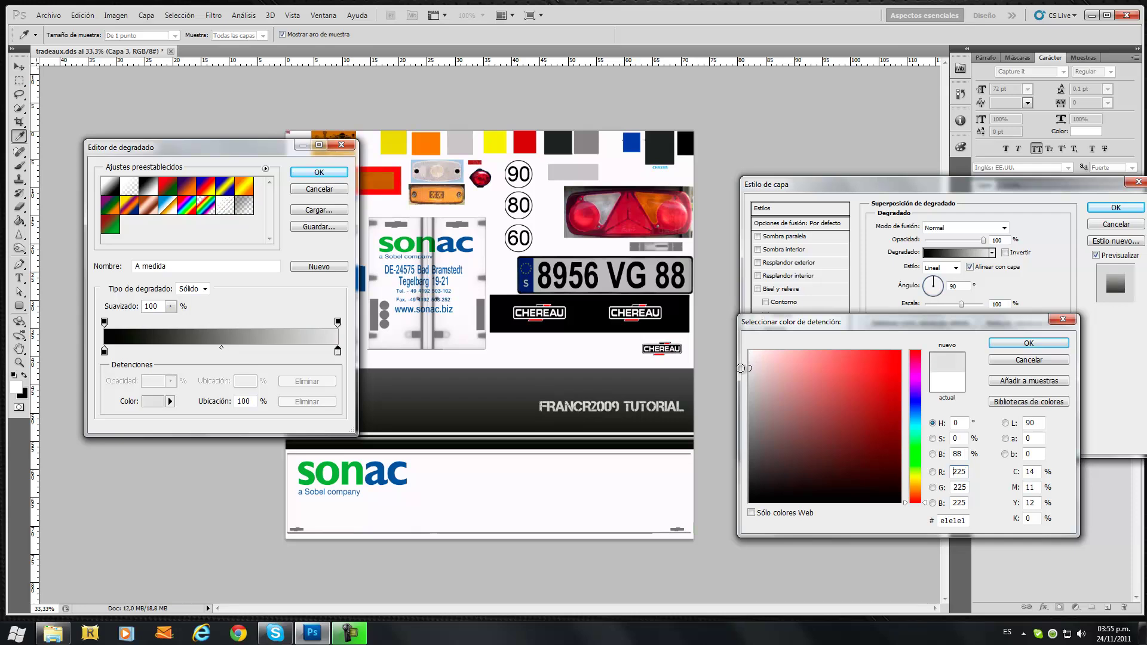
pyautogui.click(1028, 343)
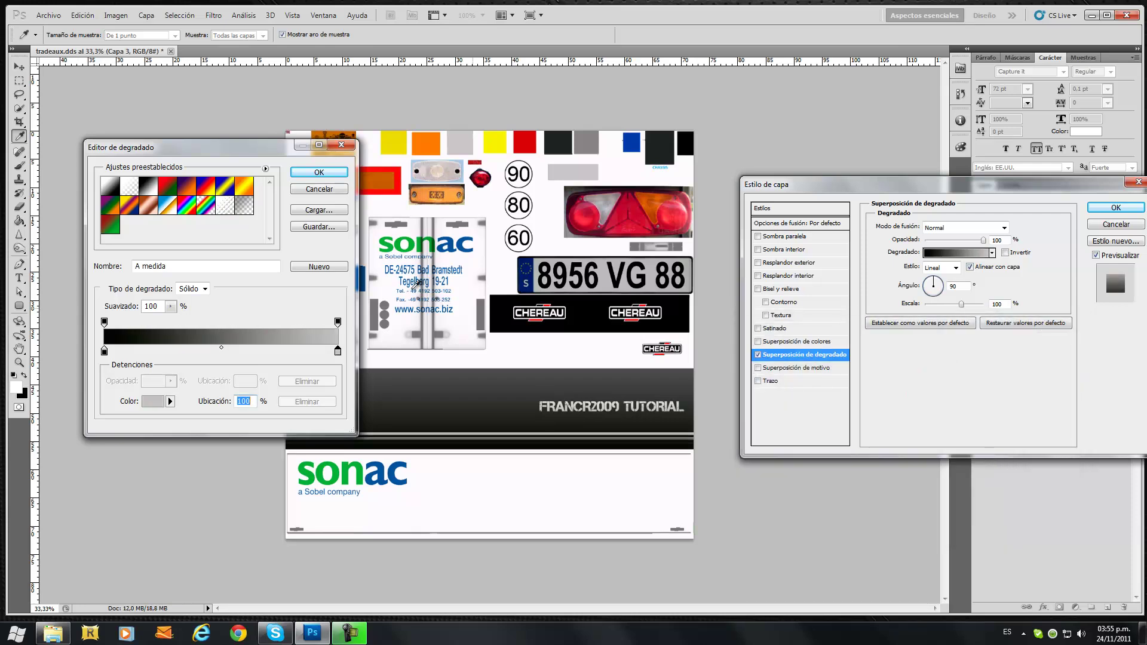
pyautogui.click(104, 352)
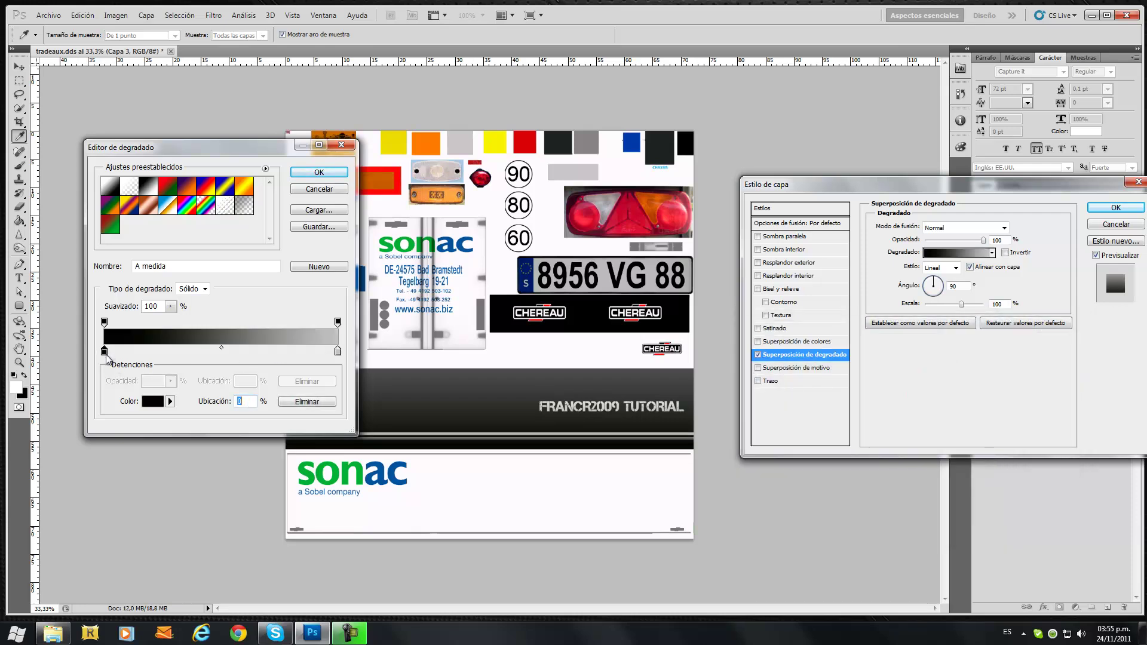
pyautogui.doubleClick(104, 351)
pyautogui.moveTo(751, 374)
pyautogui.mouseDown()
pyautogui.moveTo(738, 381)
pyautogui.moveTo(751, 376)
pyautogui.mouseUp()
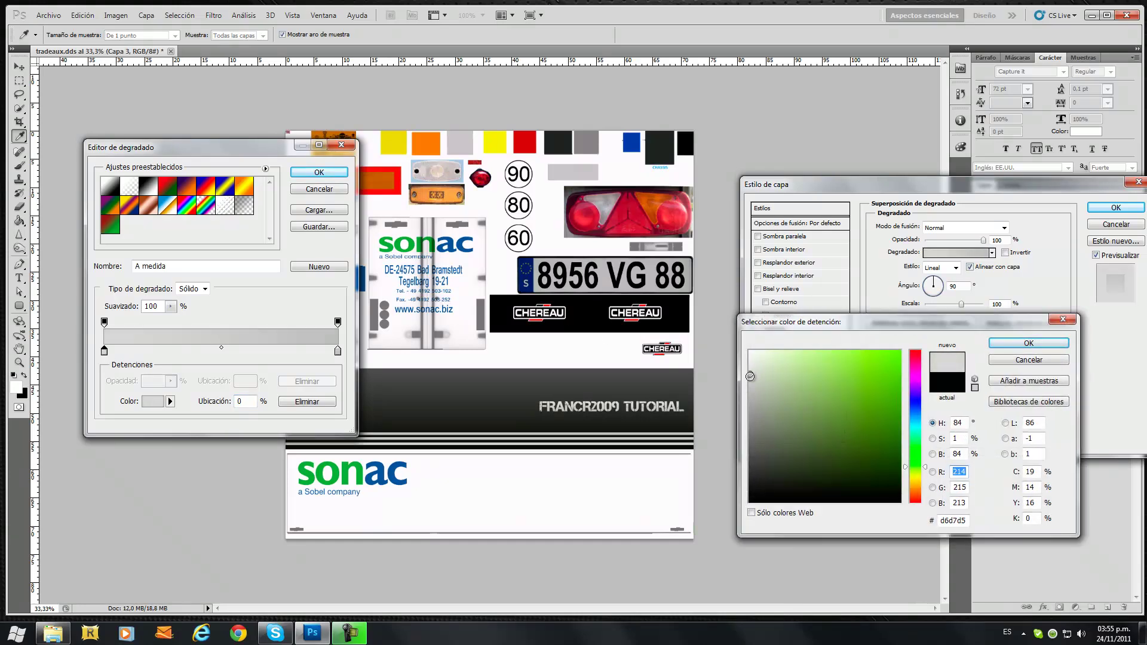
pyautogui.press('Return')
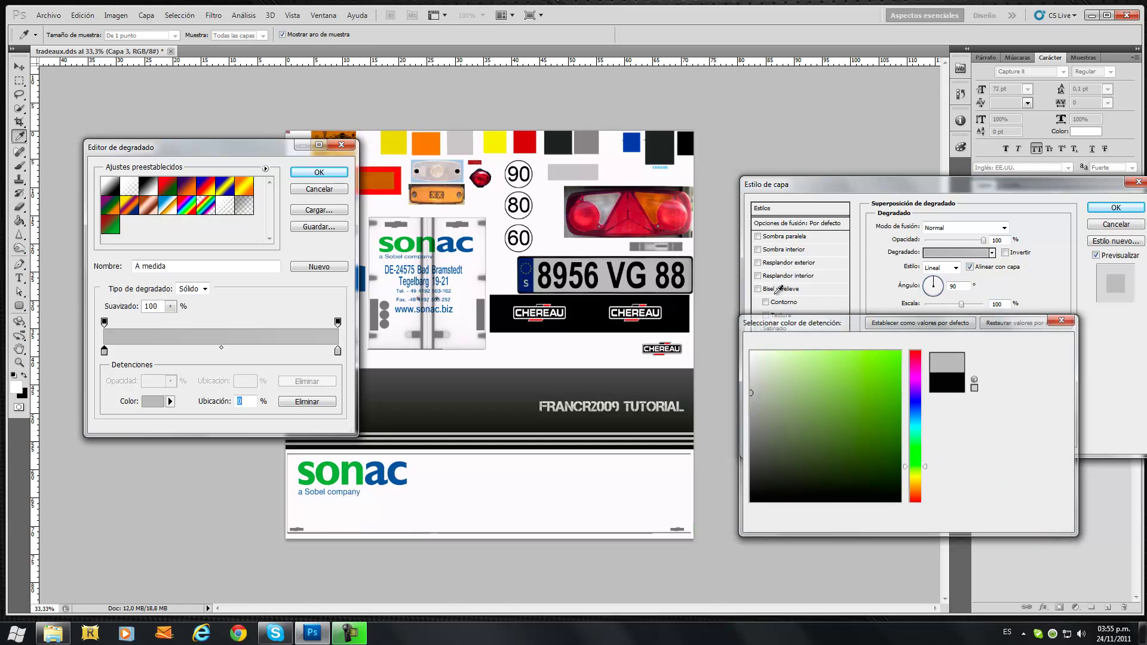
pyautogui.click(309, 173)
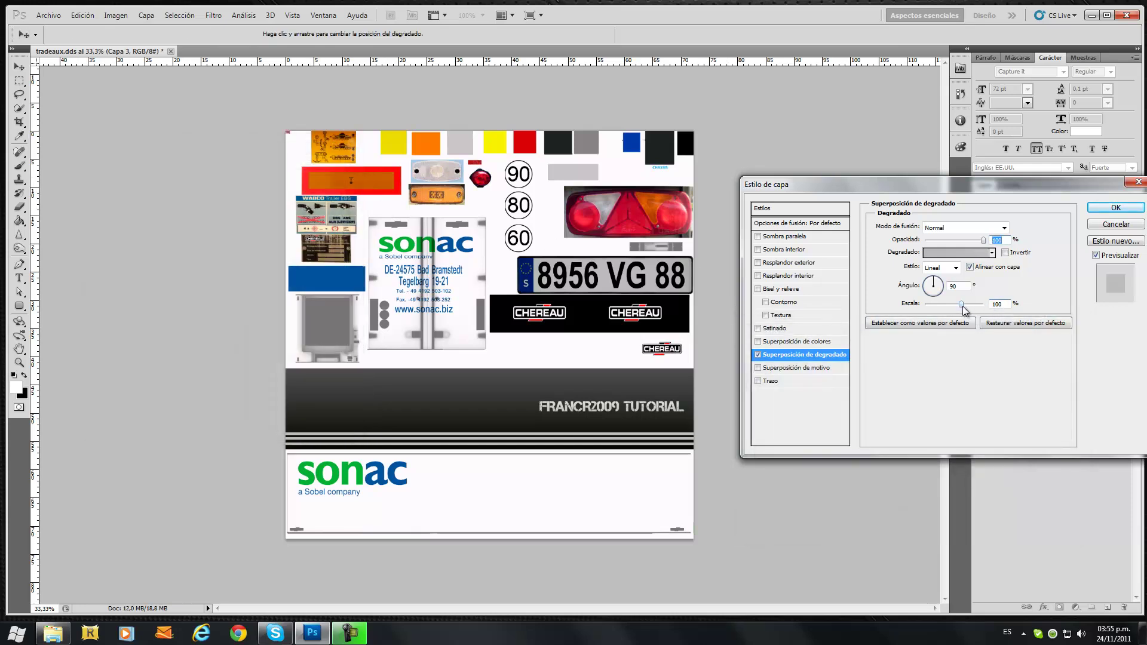
# Set the gradient overlay scale to 146% and opacity to 90%, then apply it.
pyautogui.moveTo(962, 305); pyautogui.dragTo(982, 306)
pyautogui.moveTo(982, 242); pyautogui.dragTo(978, 243)
pyautogui.click(1101, 209)
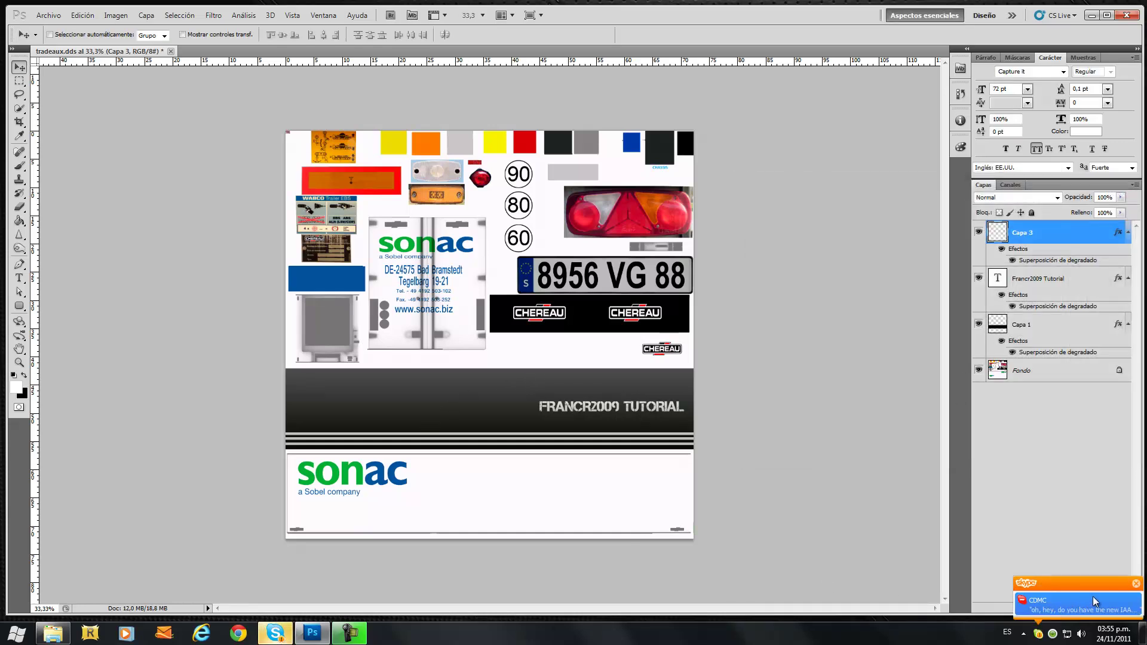
# Dismiss the chat popup and save the texture as tradeaux.dds on the Desktop in D3D/DDS format.
pyautogui.click(1136, 584)
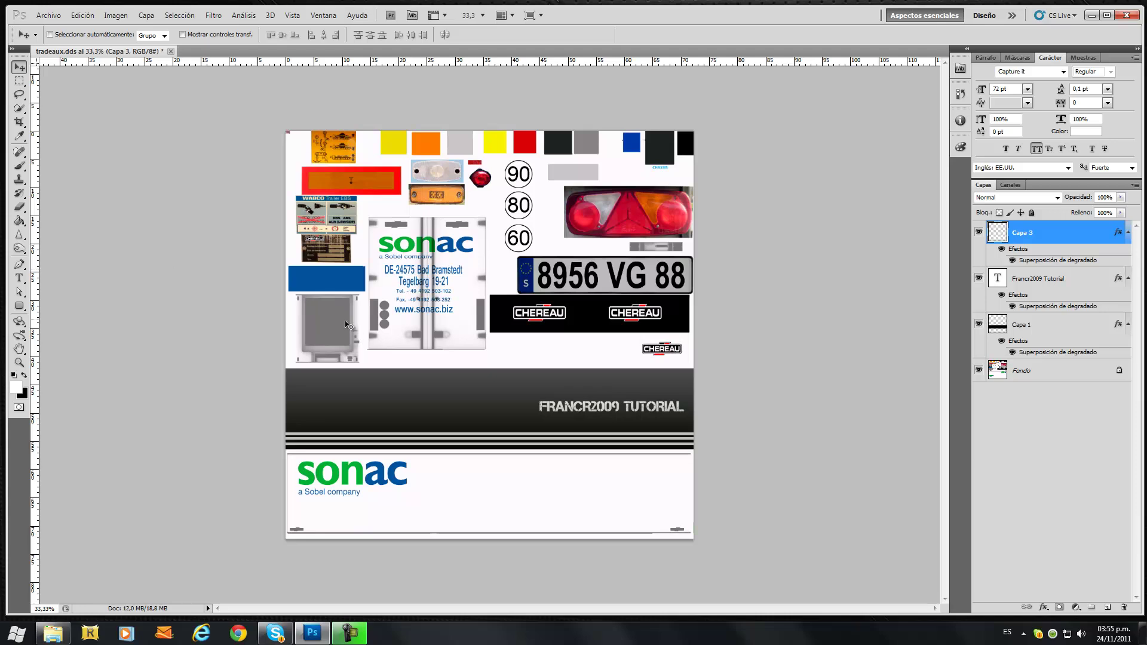
pyautogui.click(61, 18)
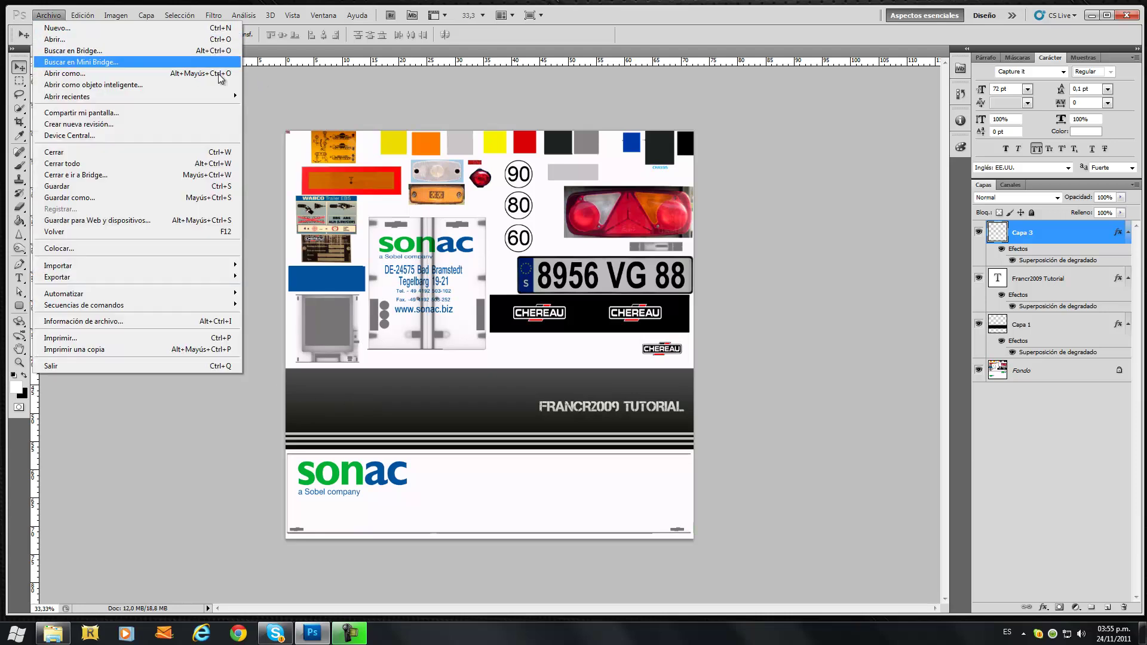
pyautogui.click(315, 106)
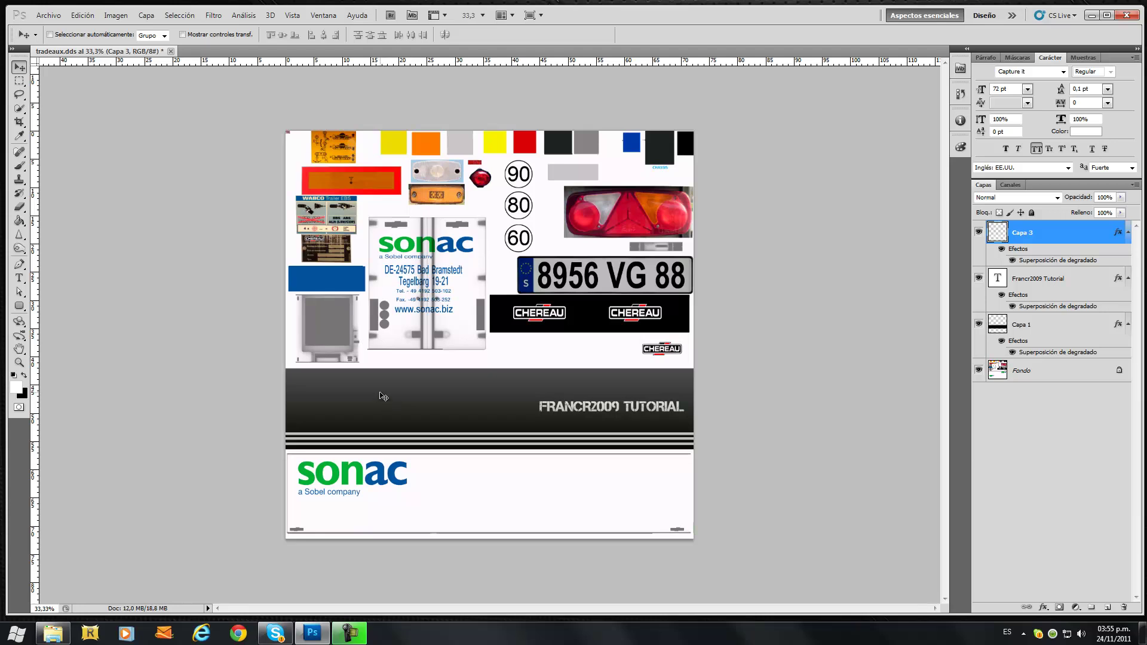
pyautogui.click(48, 15)
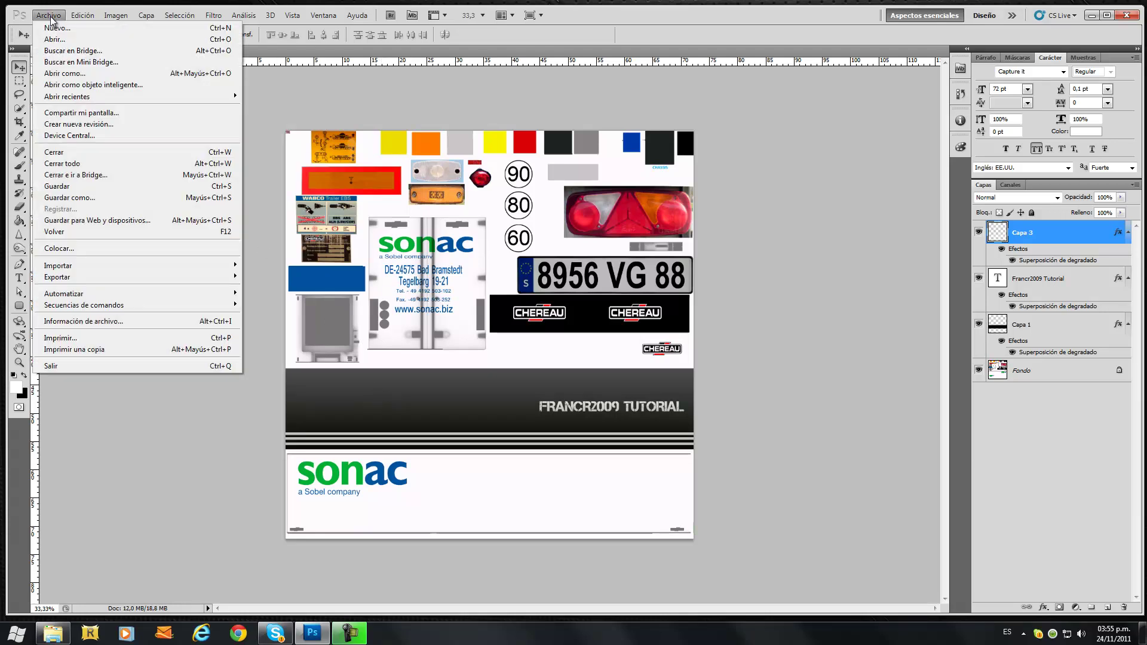
pyautogui.click(105, 198)
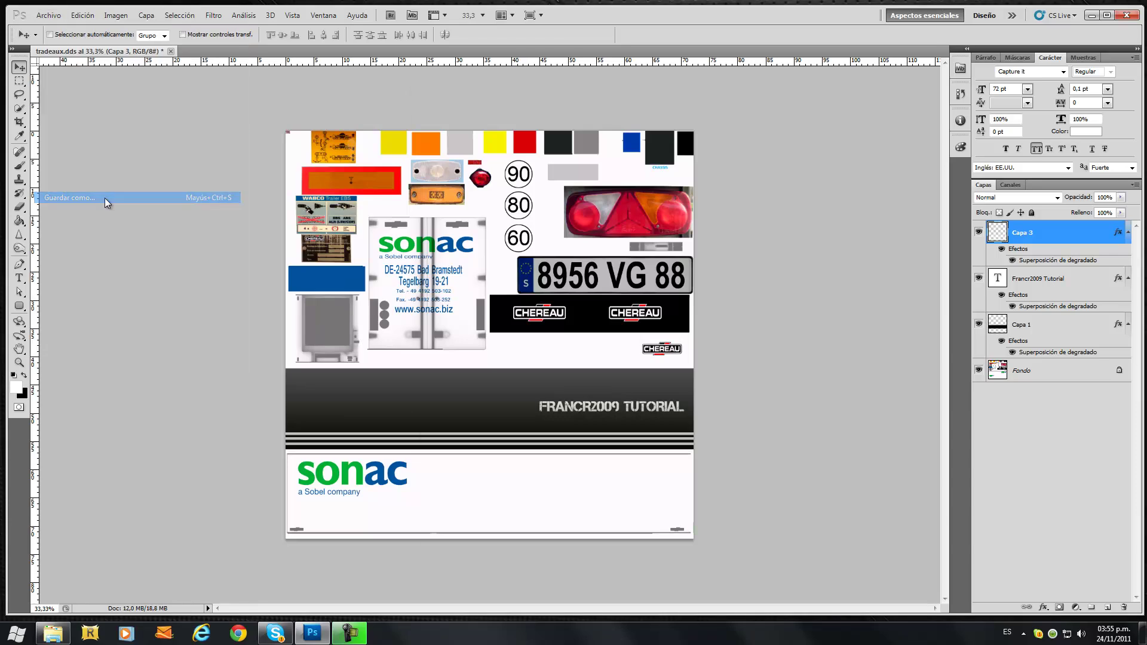
pyautogui.click(611, 437)
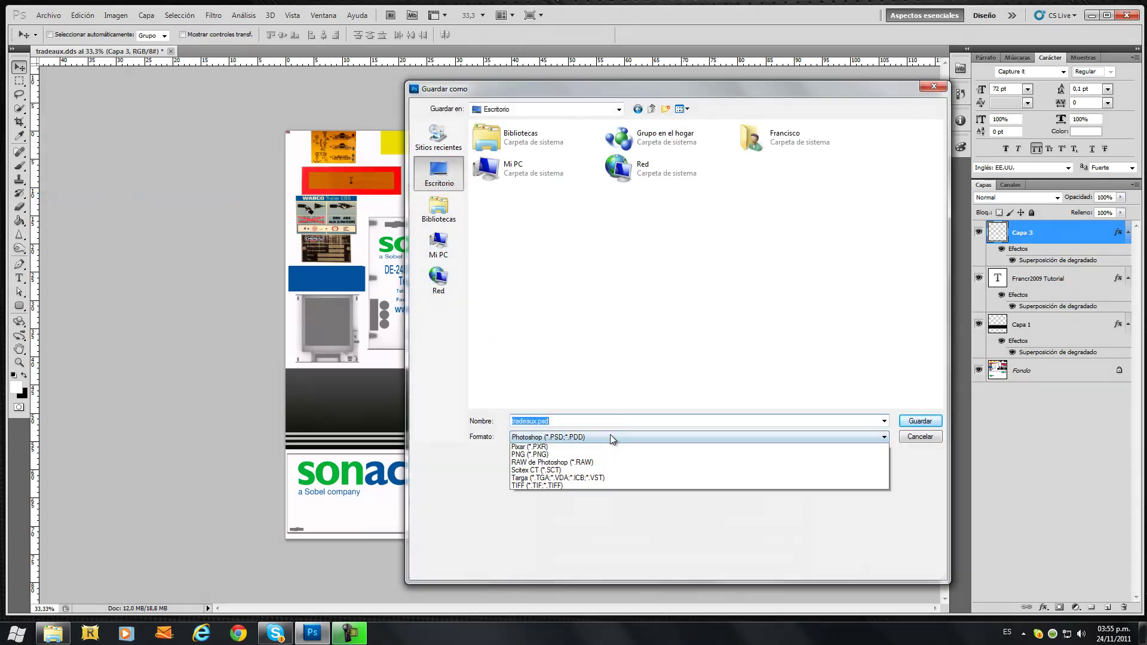
pyautogui.click(599, 479)
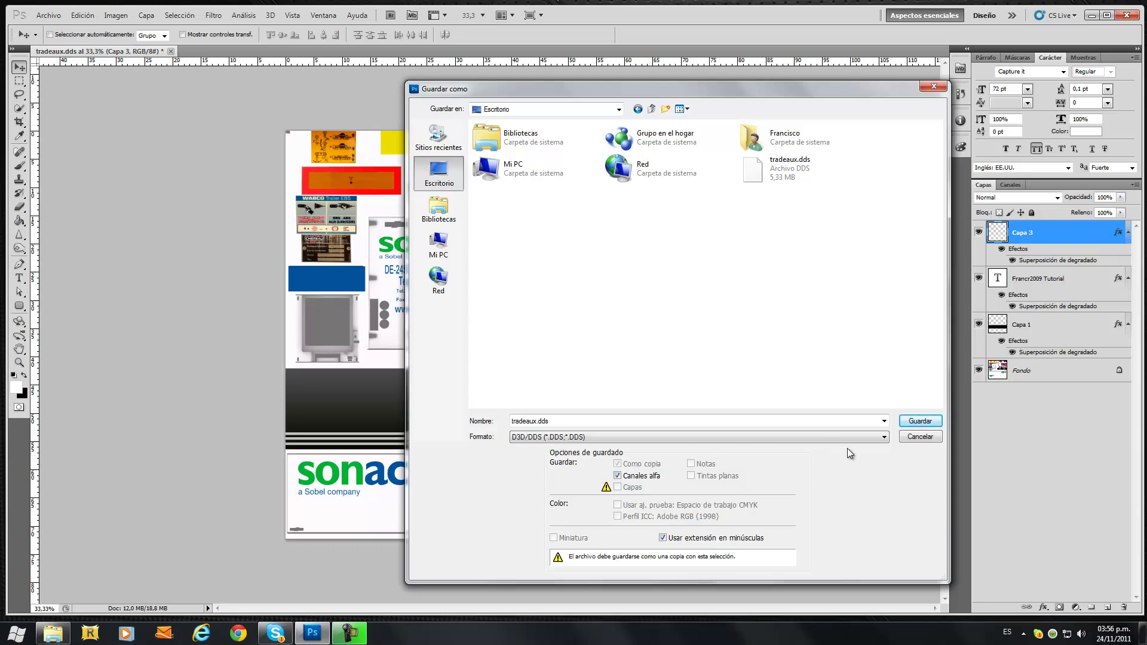
pyautogui.click(927, 425)
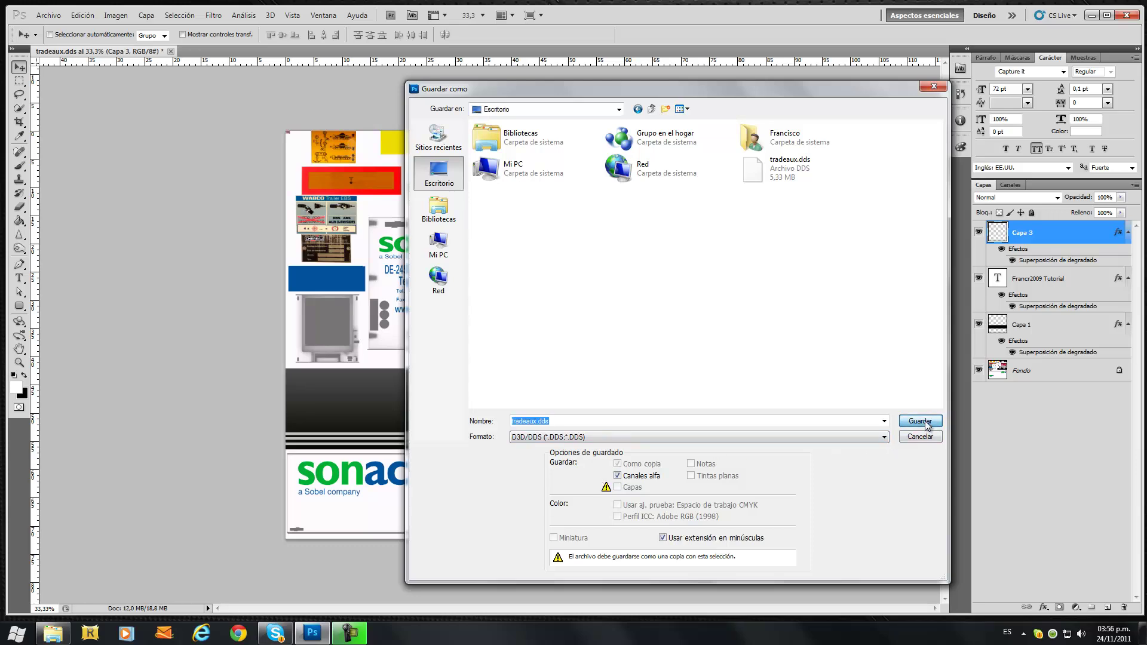
# Replace the existing tradeaux.dds and export it with DXT5 ARGB compression and MIP maps.
pyautogui.click(535, 248)
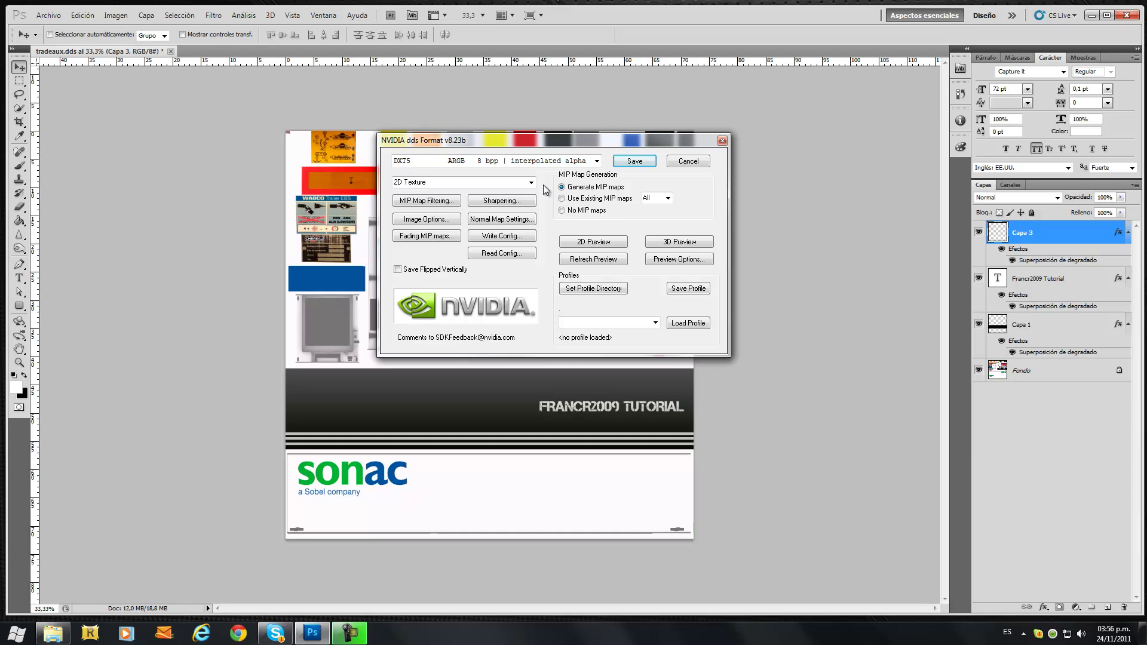
pyautogui.click(632, 161)
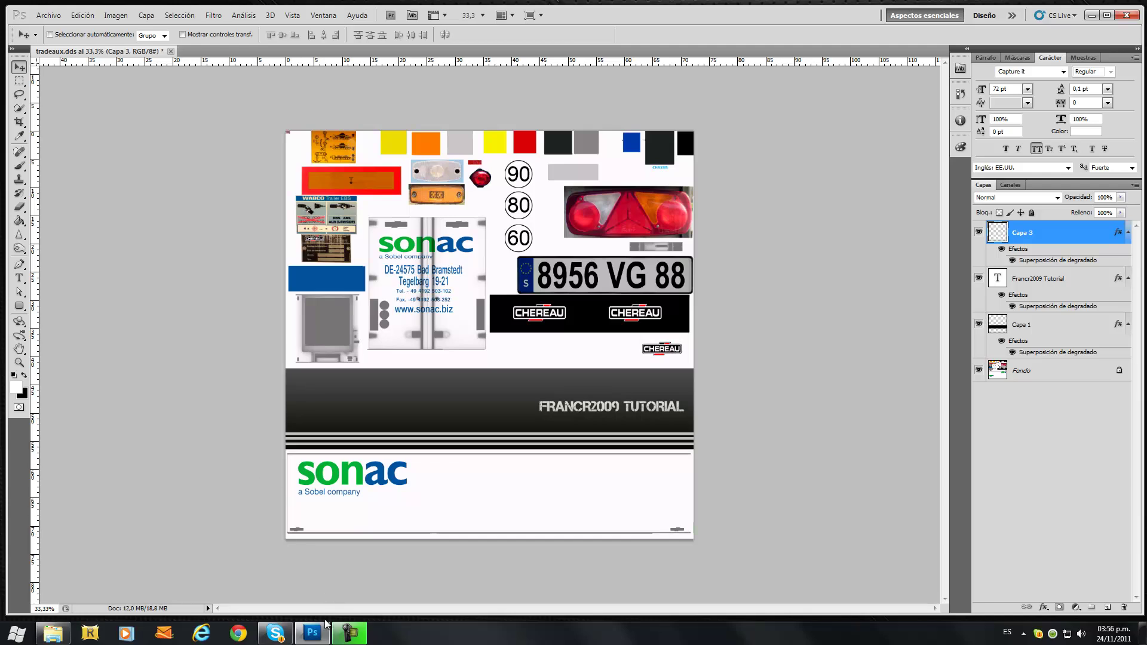
# Minimize Photoshop, move the tradeaux.dds desktop icon lower, and open chereautech.scs from the mod folder.
pyautogui.click(312, 633)
pyautogui.moveTo(39, 29); pyautogui.dragTo(40, 216)
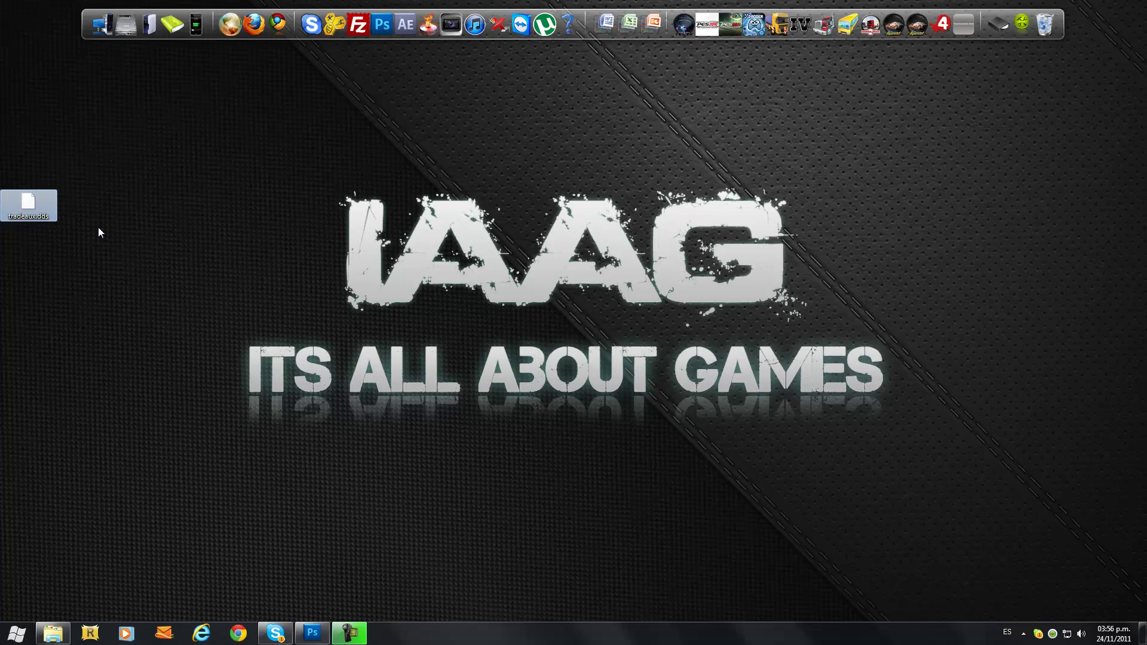
pyautogui.click(53, 634)
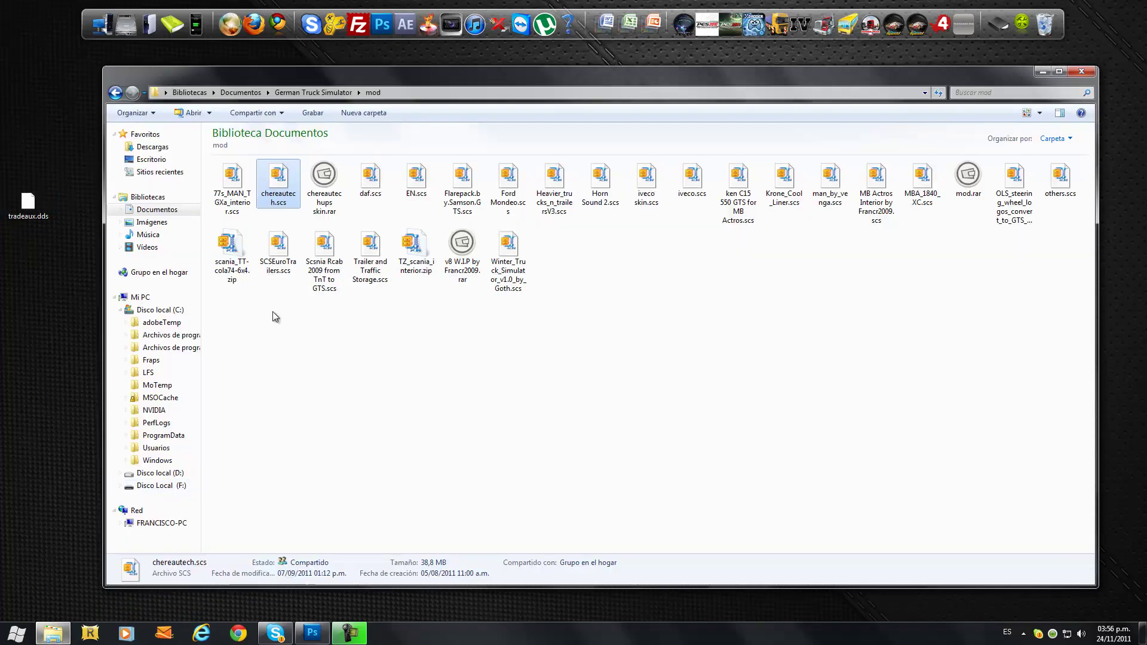
pyautogui.doubleClick(286, 196)
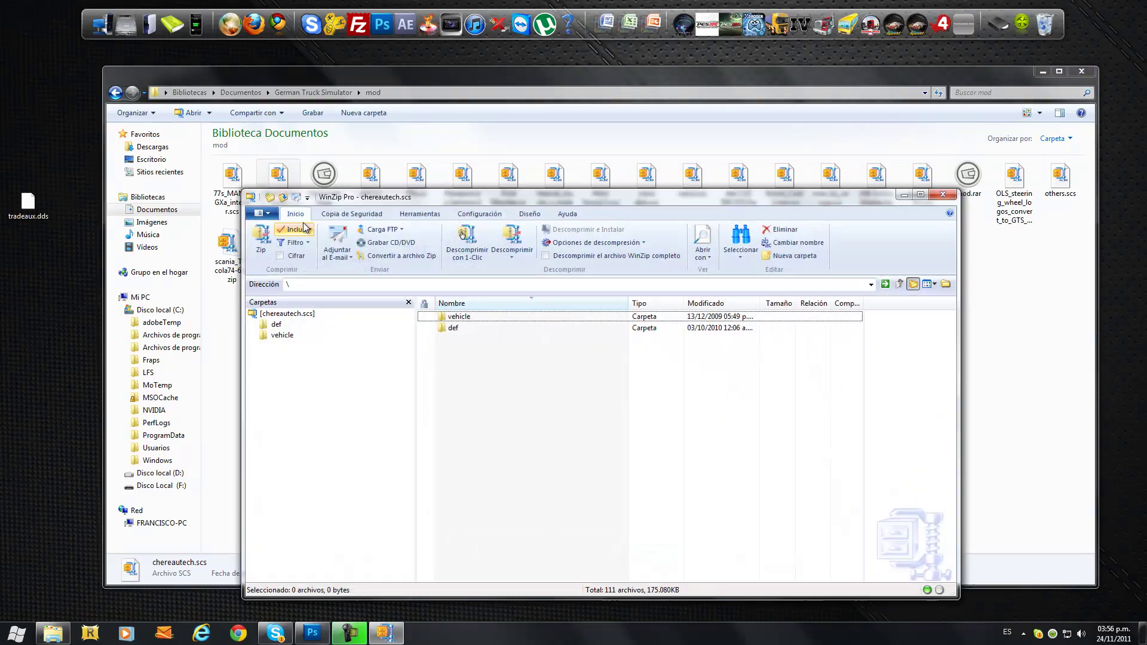
# Drop the new tradeaux.dds into vehicle\trailer_eu\chereauic in the archive, then close WinZip.
pyautogui.doubleClick(512, 316)
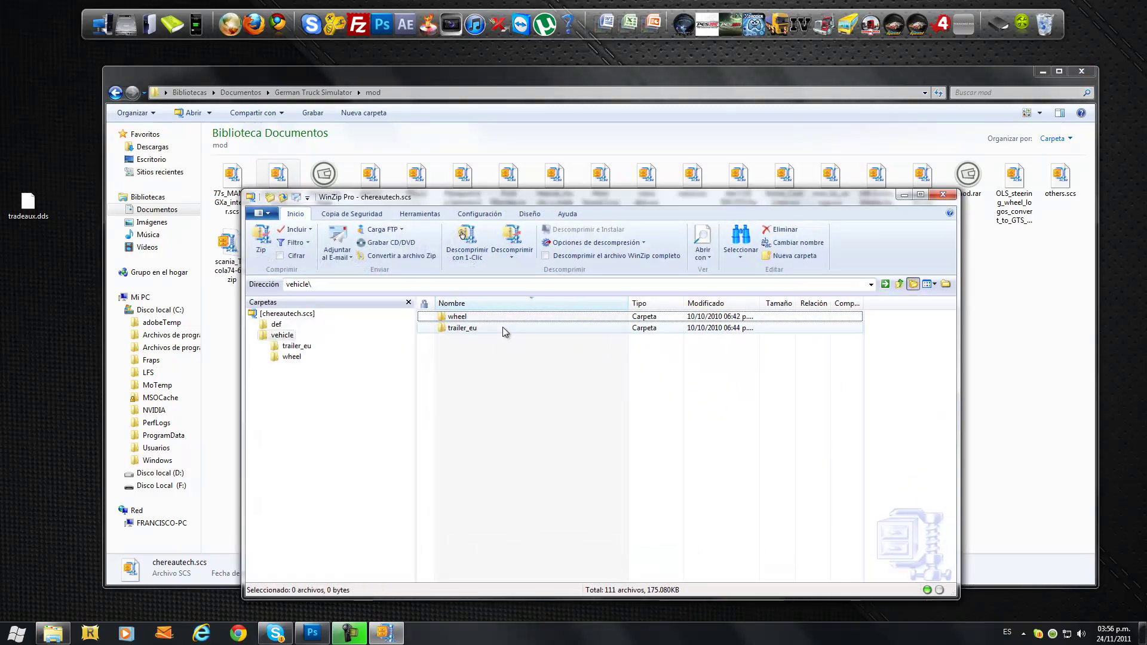
pyautogui.click(502, 327)
pyautogui.doubleClick(502, 328)
pyautogui.doubleClick(484, 350)
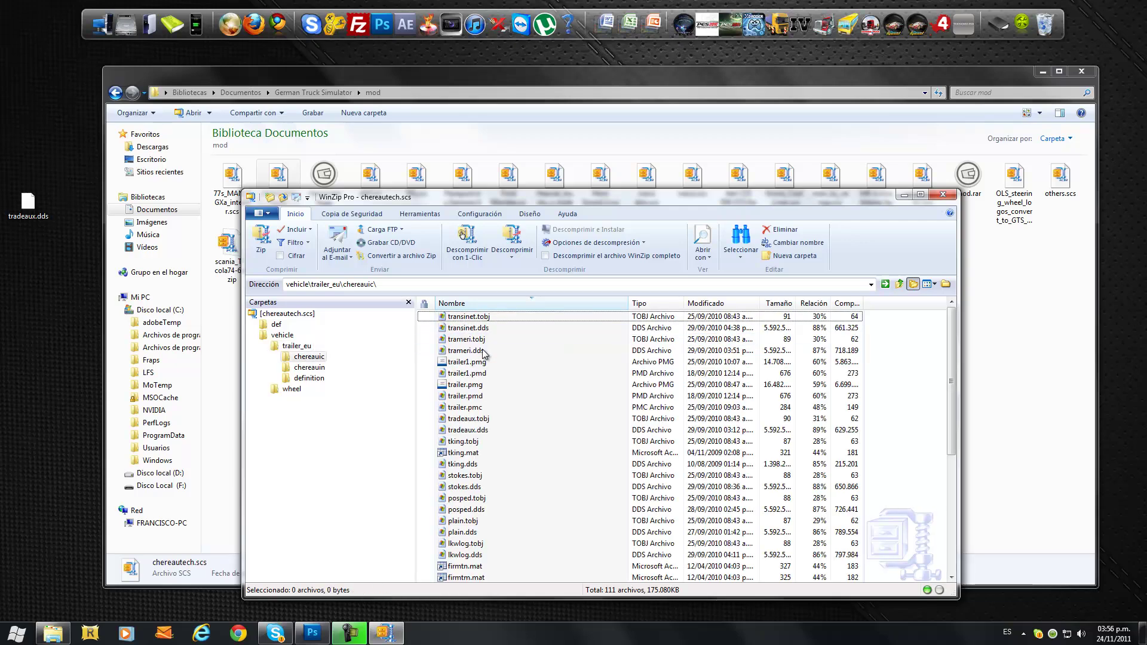
pyautogui.moveTo(28, 204); pyautogui.dragTo(420, 394)
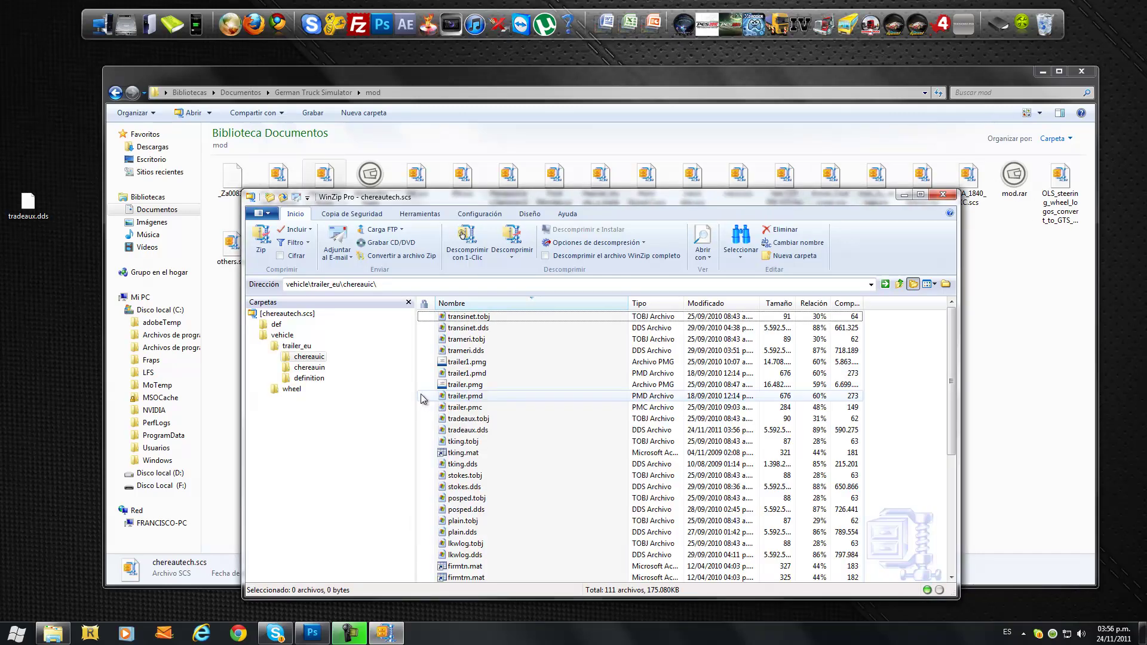
pyautogui.click(943, 195)
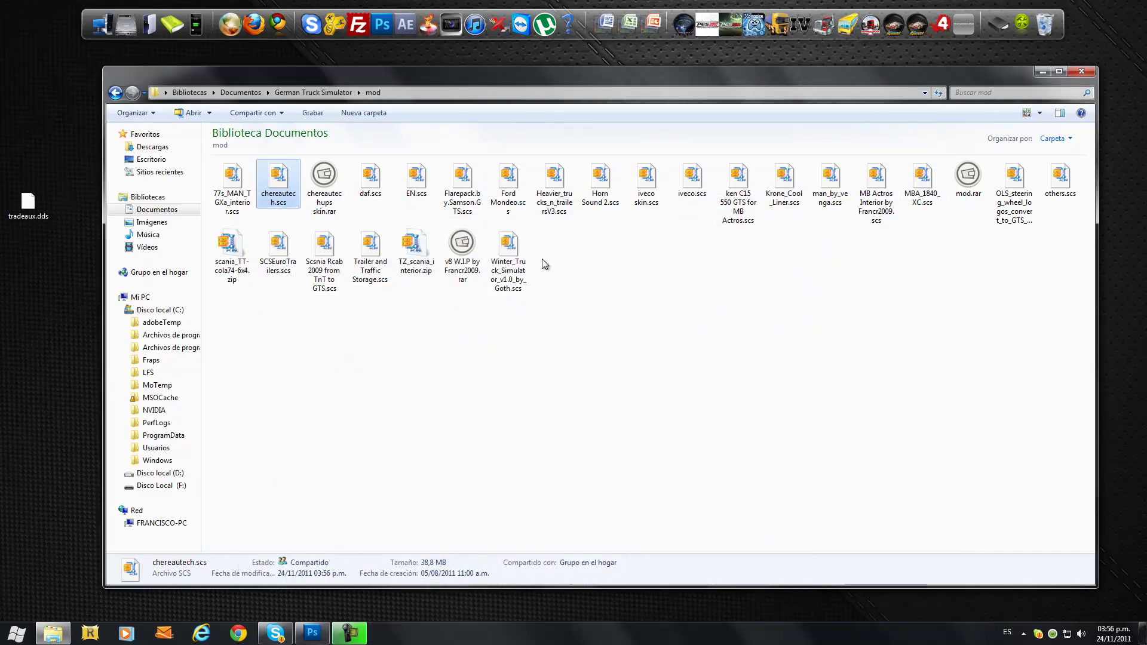
# Minimize the mod folder window to reveal the desktop.
pyautogui.click(1043, 71)
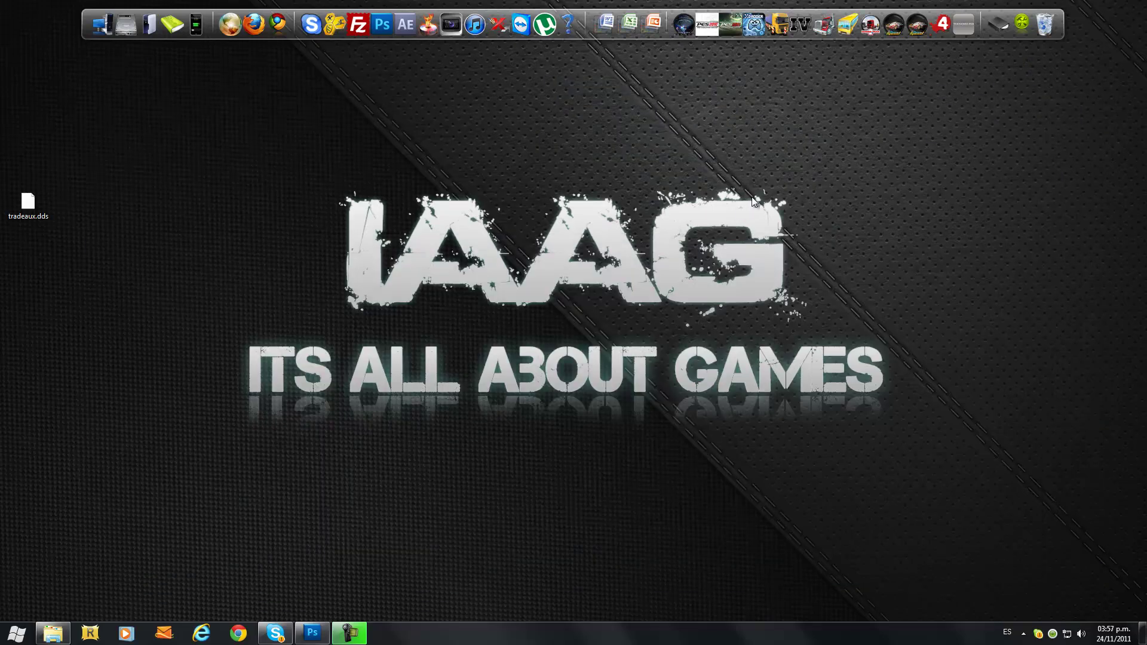